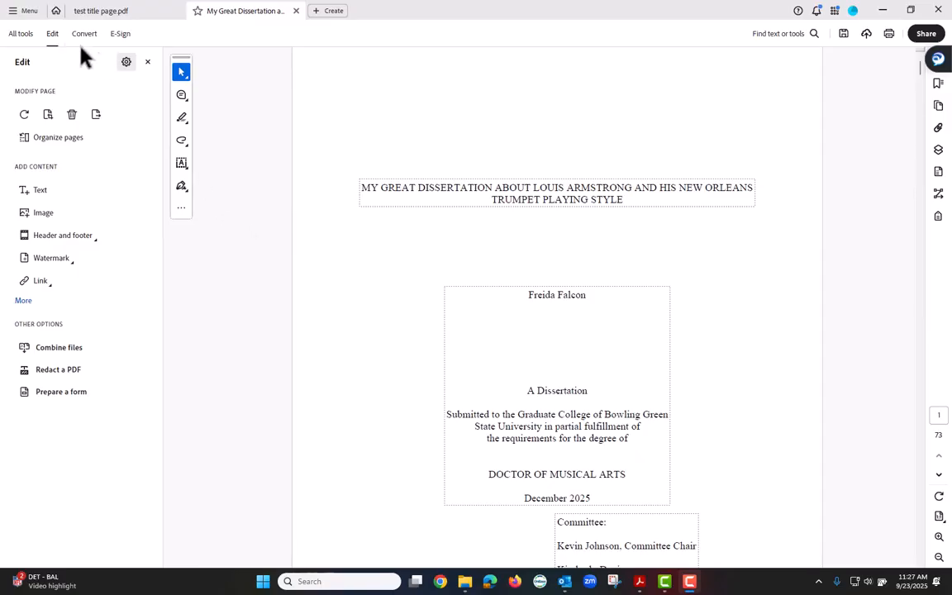
Step: Open the dissertation PDF for editing and place the text cursor in the title on the first page
left_click(21, 34)
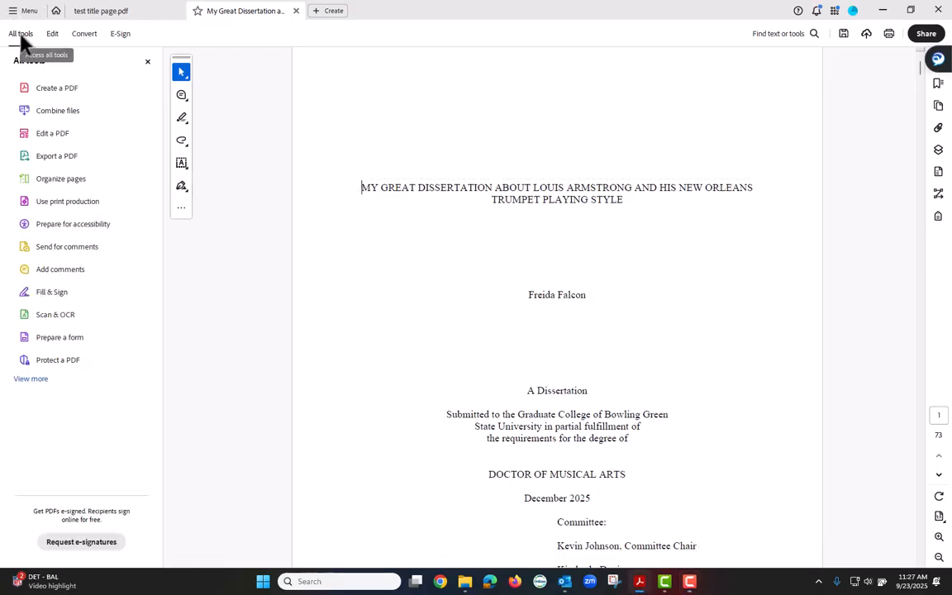
left_click(59, 134)
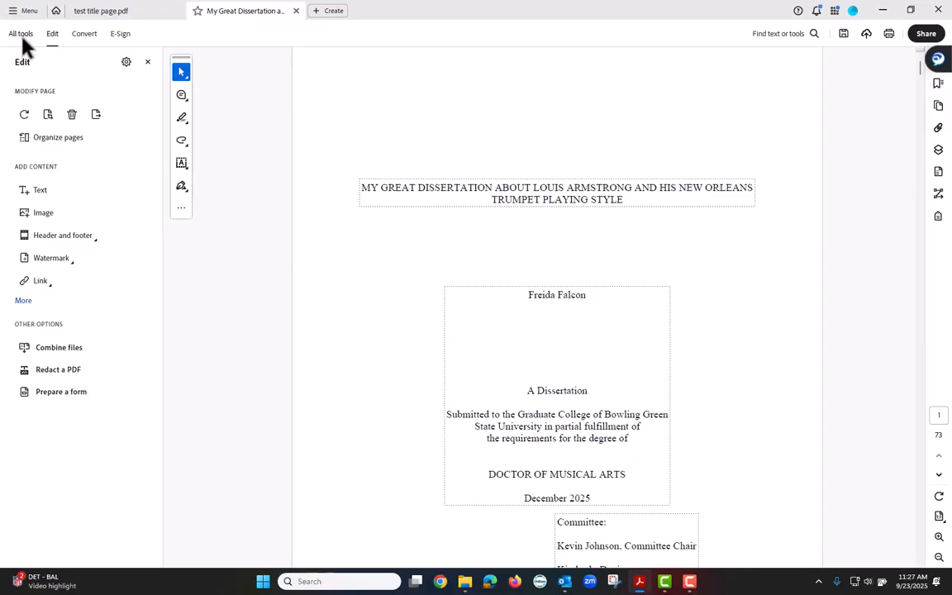
left_click(37, 190)
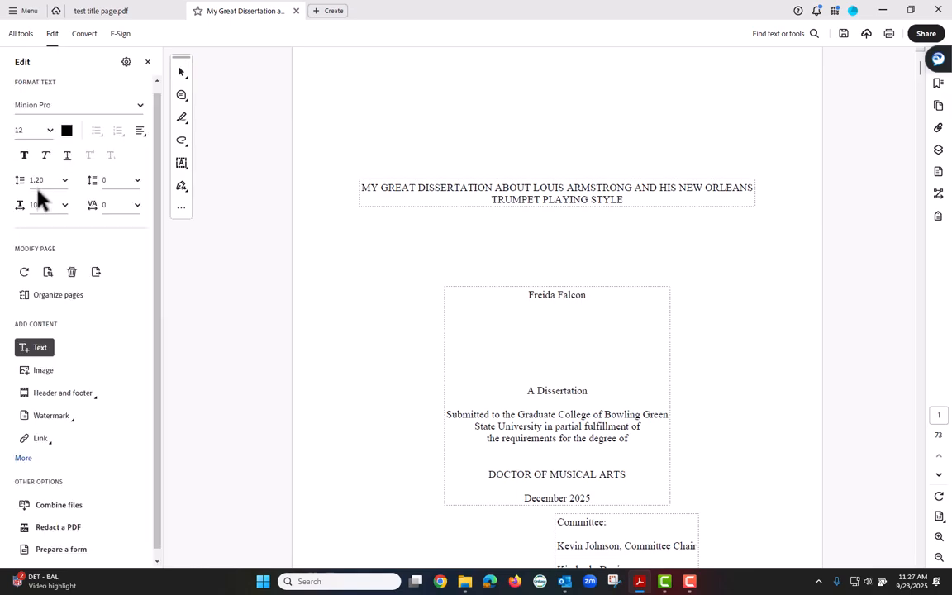
left_click(388, 188)
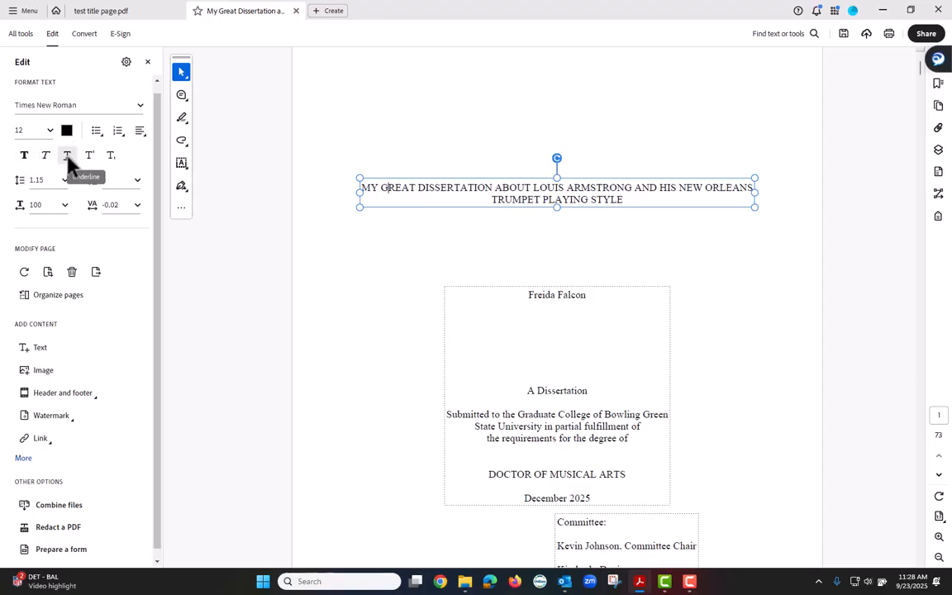
Step: Delete and retype a letter S in the title word DISSERTATION, and insert an extra E and remove it
left_click(441, 188)
key("BackSpace")
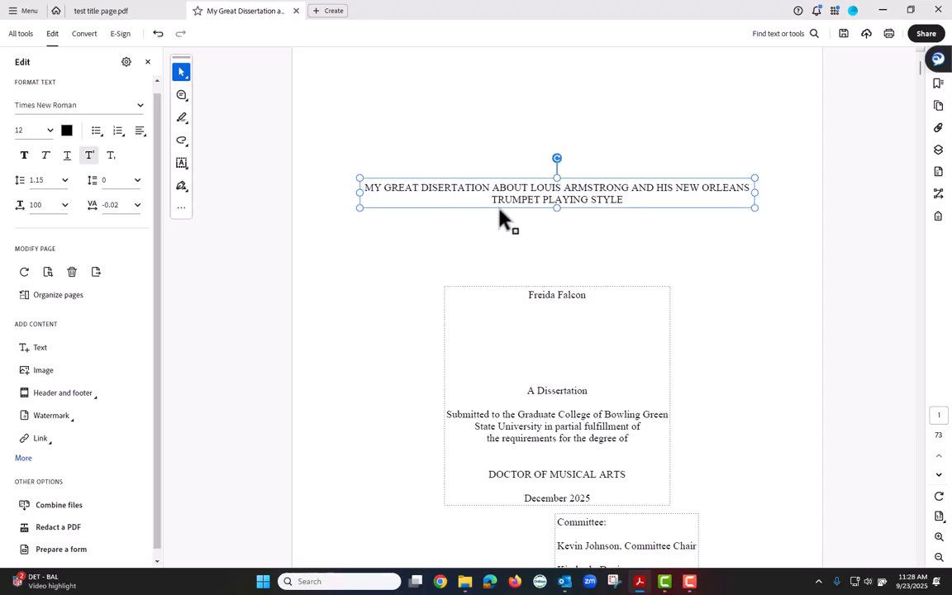
type("S")
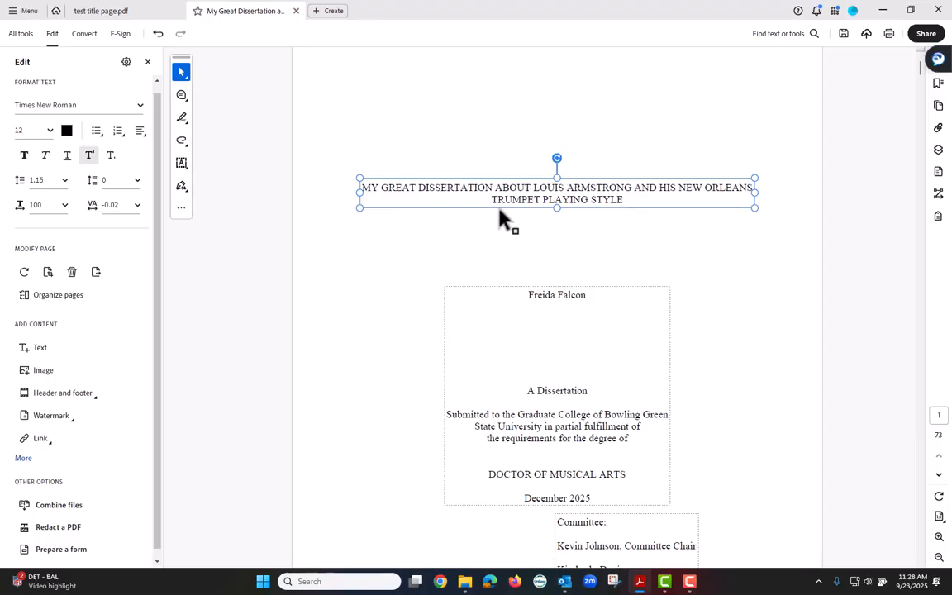
type("E")
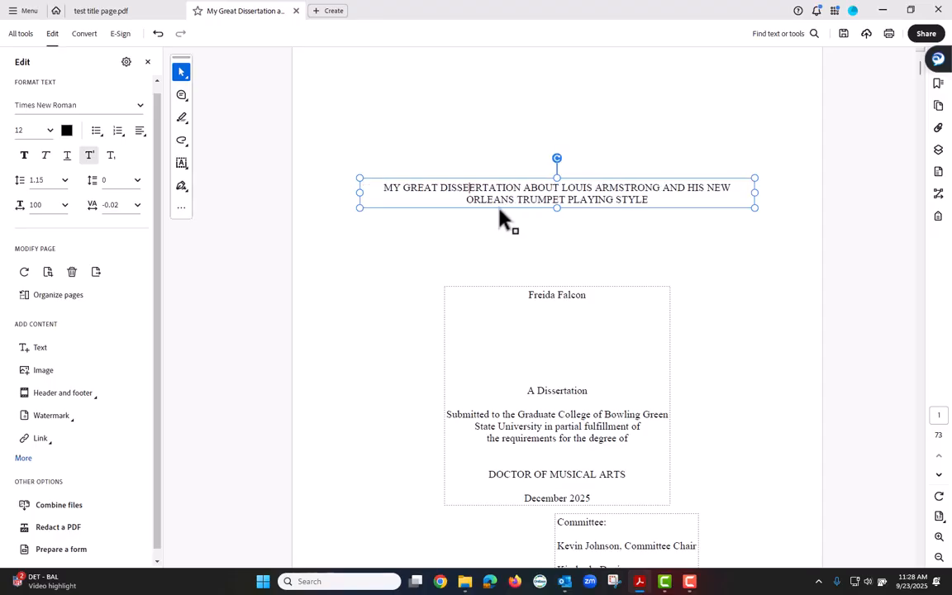
key("Delete")
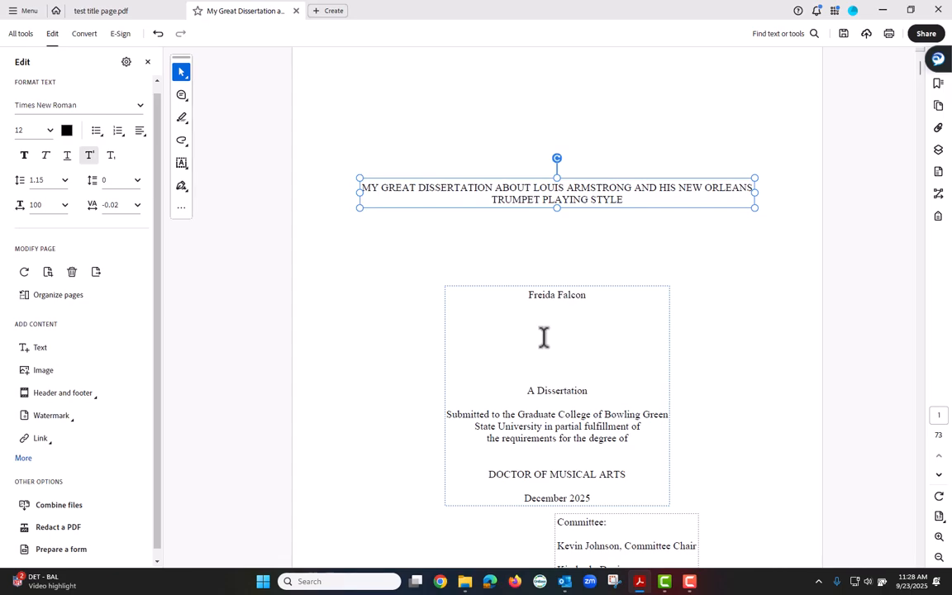
Step: Insert a long run of filler text inside the title word DISSERTATION and delete it again
type("dflkj adlfj alsjfalfj alsdjfslkjdslfja")
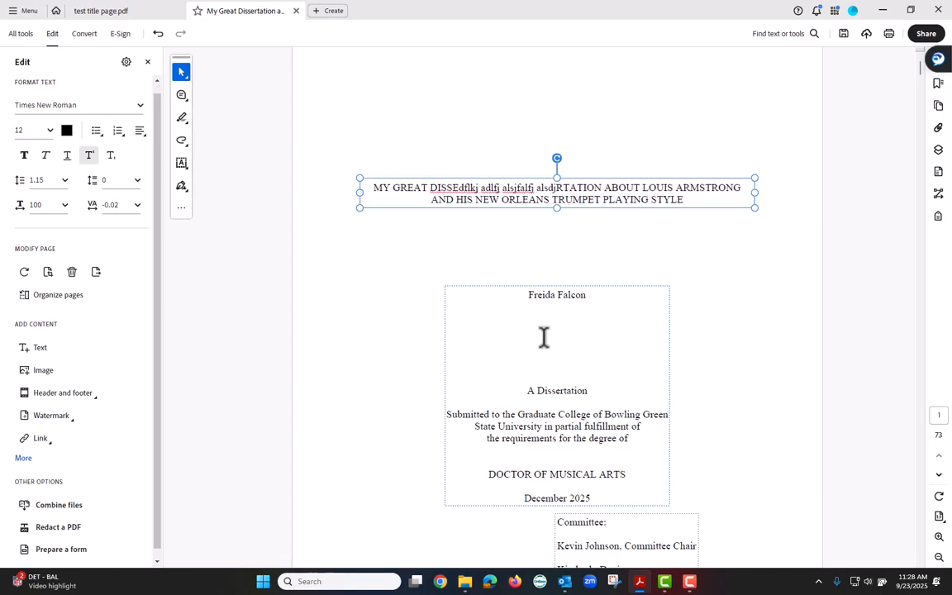
type("dljfalkdjf lkjflajsdflj")
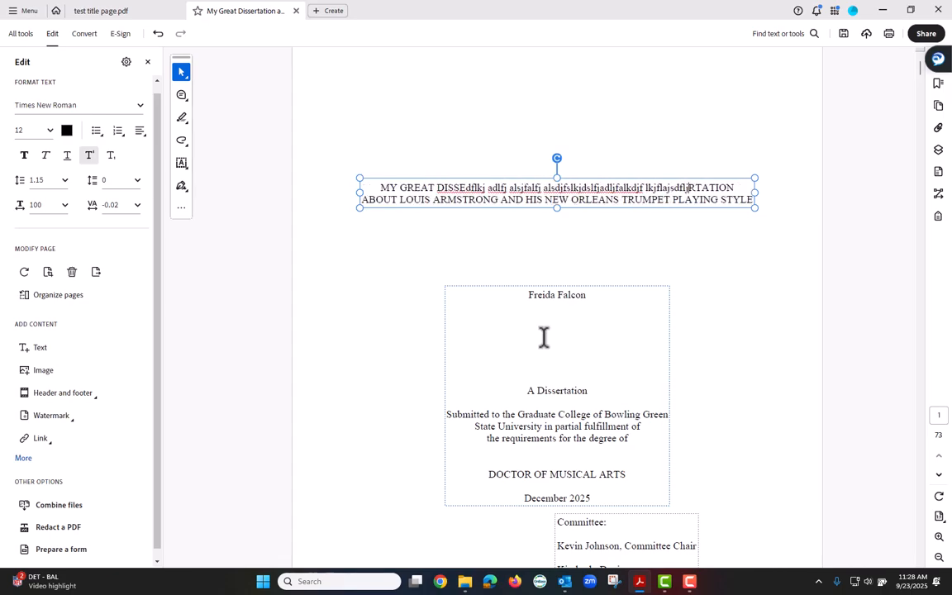
key("BackSpace")
key("BackSpace")
key("BackSpace")
key("BackSpace")
key("BackSpace")
key("BackSpace")
key("BackSpace")
key("BackSpace")
key("BackSpace")
key("BackSpace")
key("BackSpace")
key("BackSpace")
key("BackSpace")
key("BackSpace")
key("BackSpace")
key("BackSpace")
key("BackSpace")
key("BackSpace")
key("BackSpace")
key("BackSpace")
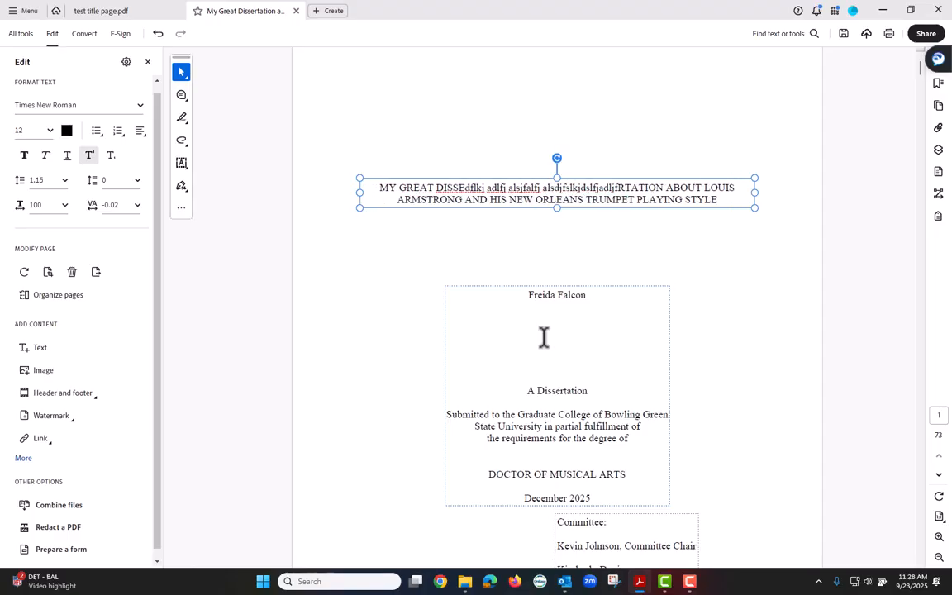
key("BackSpace")
key("BackSpace")
key("BackSpace")
key("BackSpace")
key("BackSpace")
key("BackSpace")
key("BackSpace")
key("BackSpace")
key("BackSpace")
key("BackSpace")
key("BackSpace")
key("BackSpace")
key("BackSpace")
key("BackSpace")
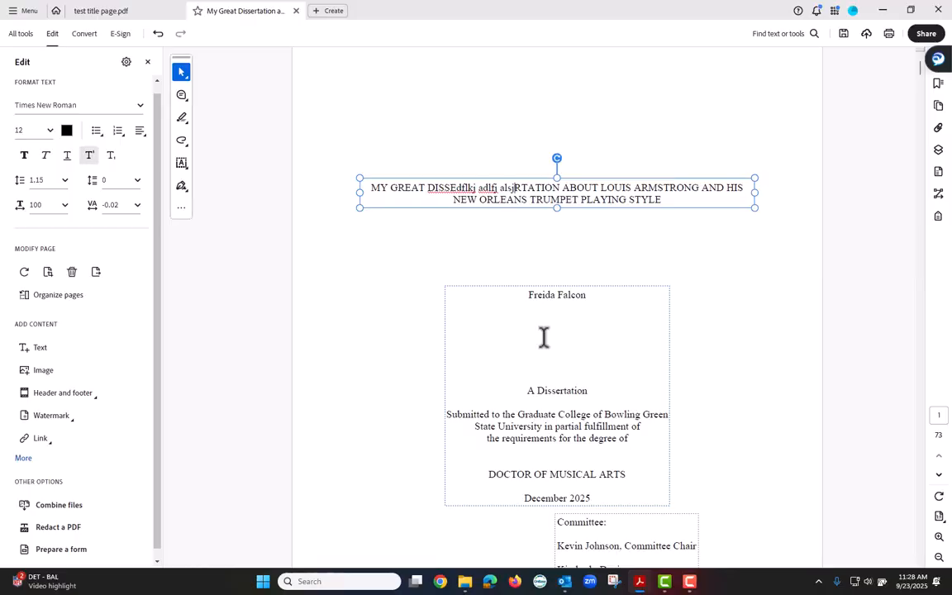
key("BackSpace")
key("BackSpace")
key("BackSpace")
key("BackSpace")
key("BackSpace")
key("BackSpace")
key("BackSpace")
key("BackSpace")
key("BackSpace")
key("BackSpace")
key("BackSpace")
key("BackSpace")
key("BackSpace")
key("BackSpace")
key("BackSpace")
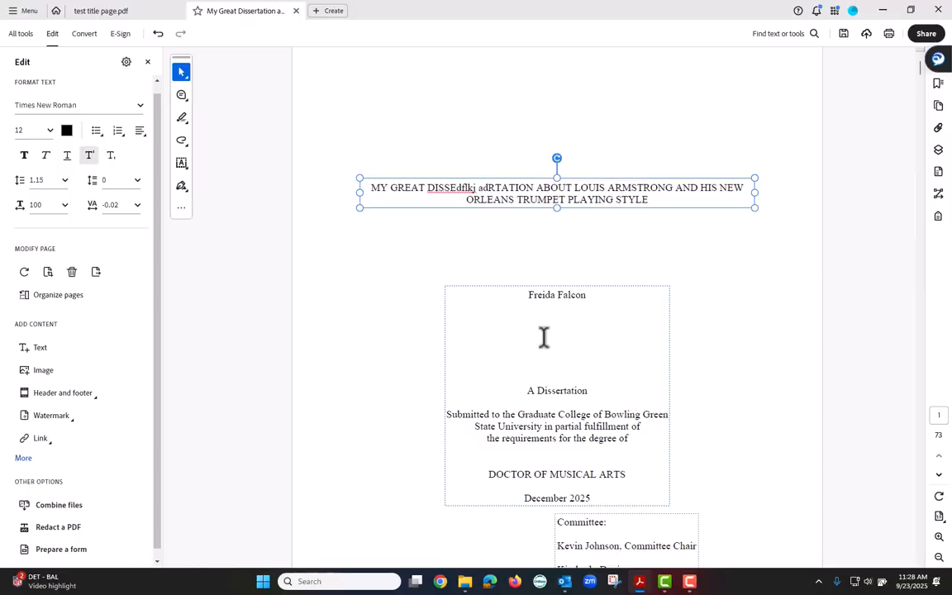
key("BackSpace")
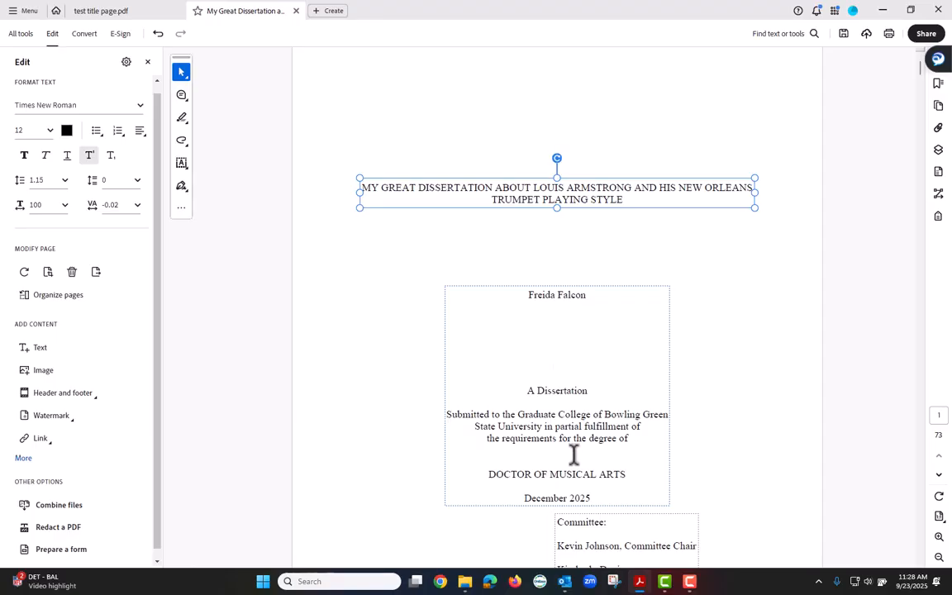
Step: Try bold formatting on the ABSTRACT heading on page iii and remove it again
scroll(573, 455, "down", 3)
scroll(551, 478, "down", 10)
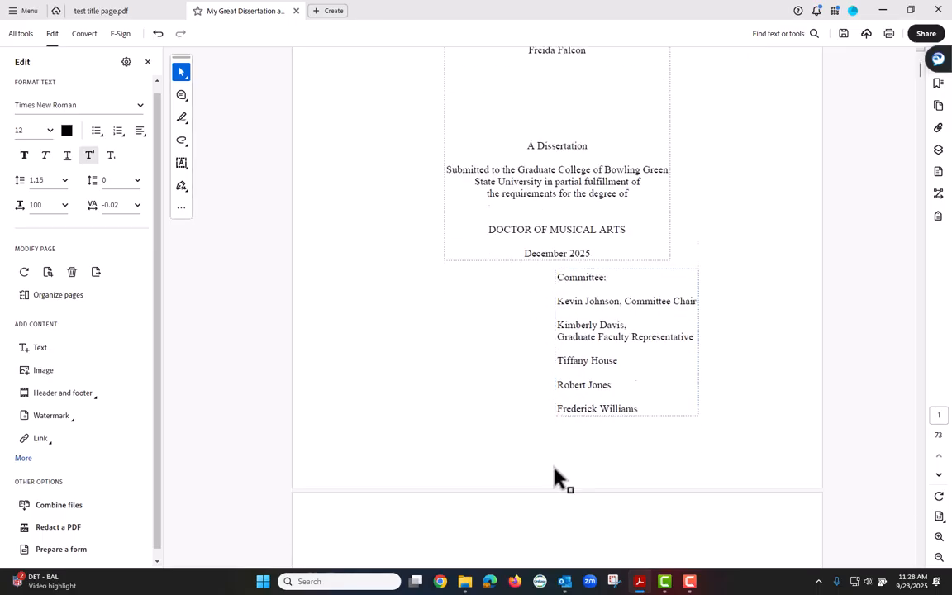
scroll(546, 479, "down", 5)
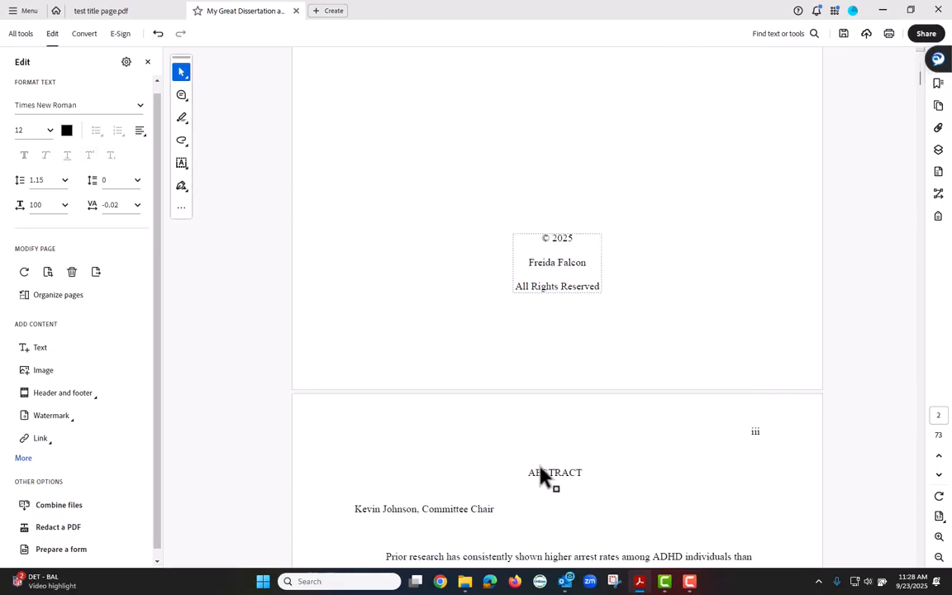
scroll(543, 475, "down", 3)
left_click(580, 363)
left_click_drag(580, 363, 503, 355)
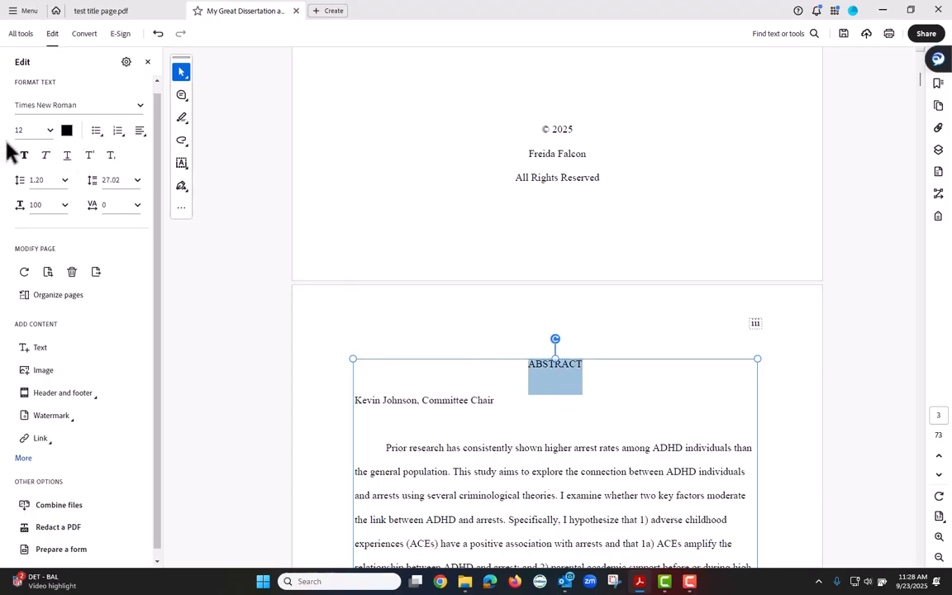
left_click(24, 156)
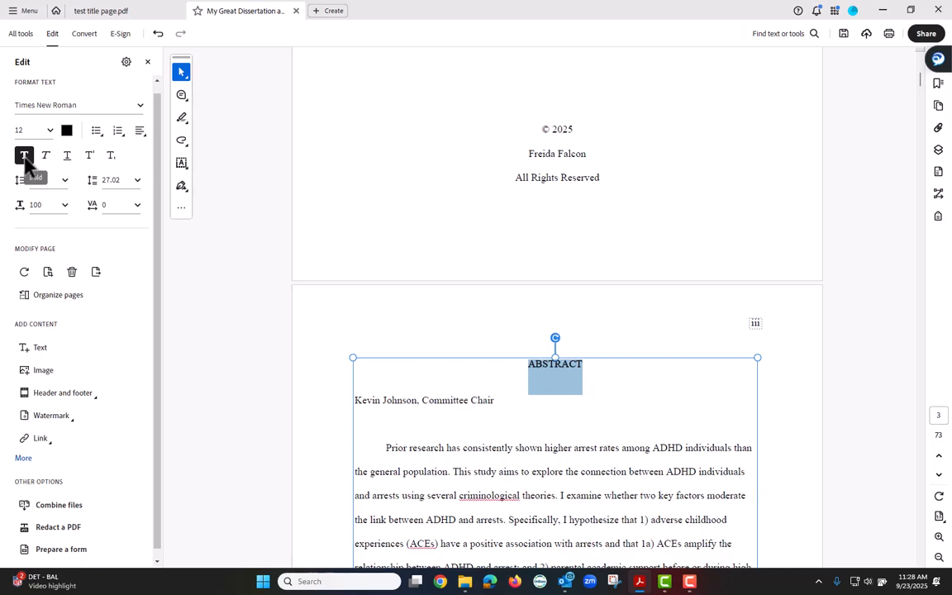
scroll(522, 431, "down", 4)
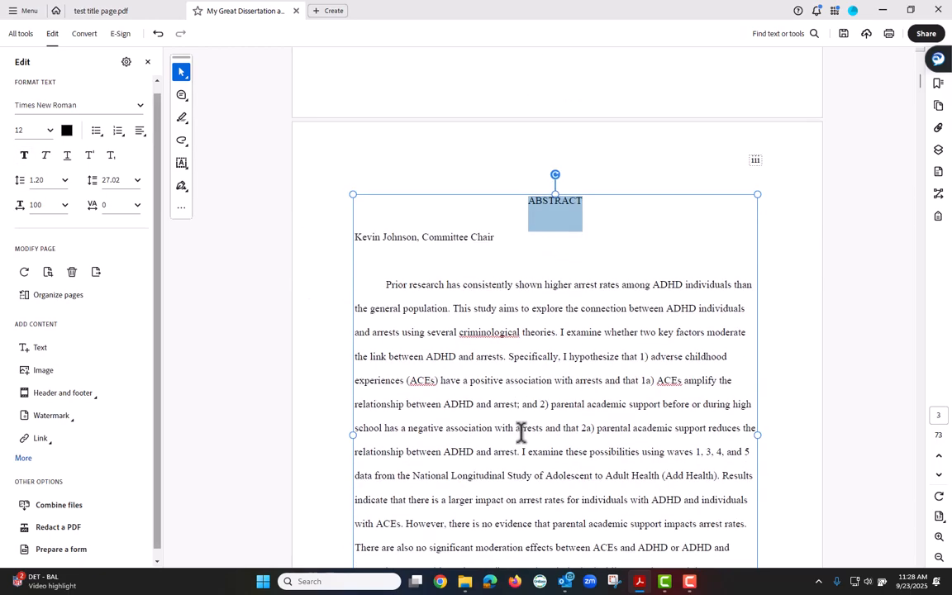
left_click(634, 263)
Step: Examine the consent document near the end of the file and the page number on the Table 6 page before it
scroll(590, 372, "down", 8)
scroll(594, 384, "down", 9)
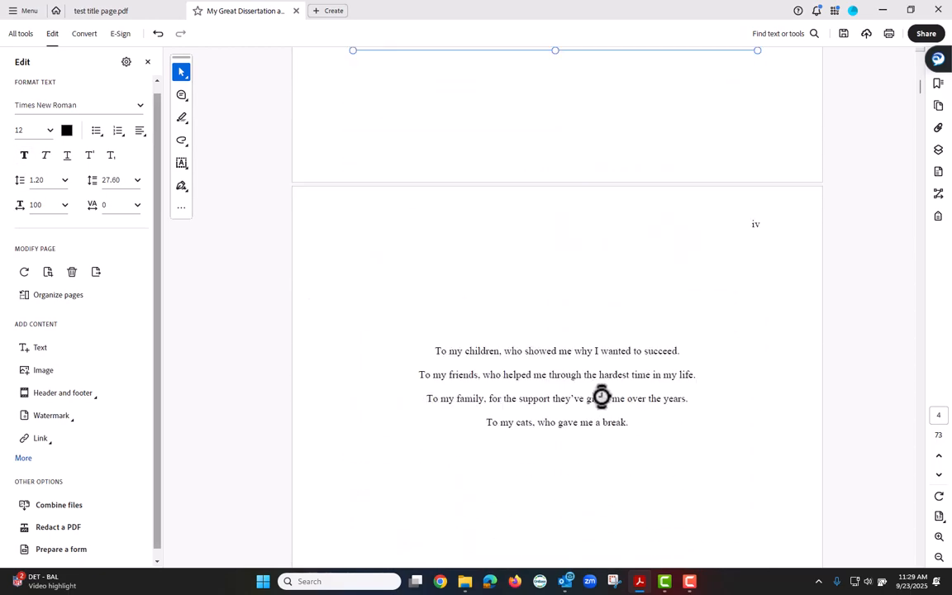
left_click_drag(920, 88, 919, 544)
scroll(840, 461, "up", 10)
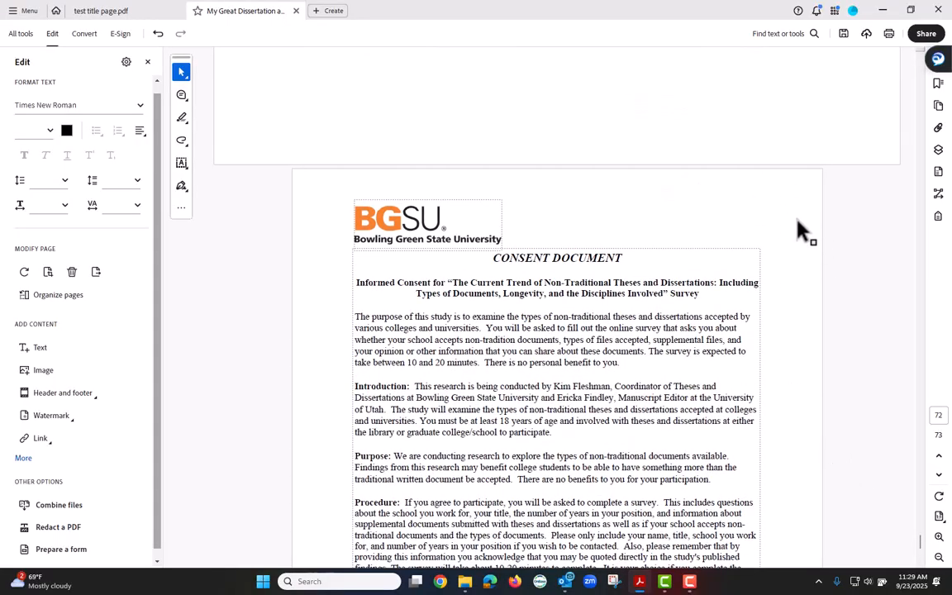
scroll(747, 374, "down", 10)
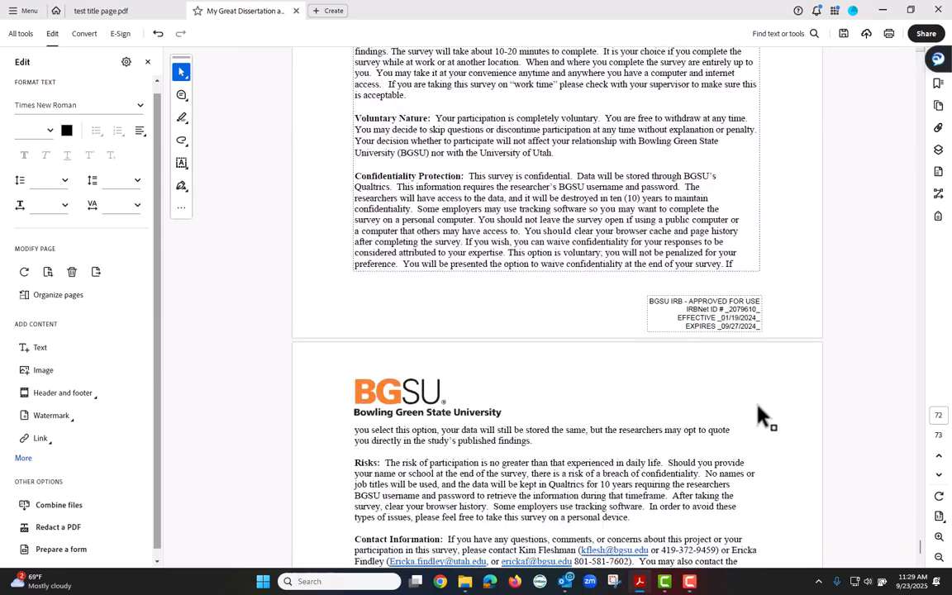
scroll(744, 413, "up", 10)
scroll(738, 394, "up", 6)
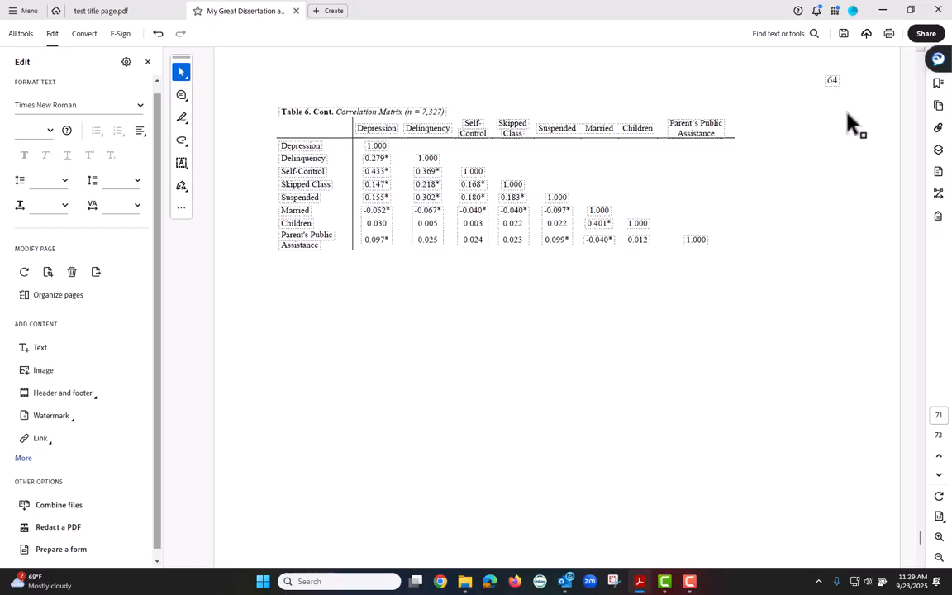
scroll(792, 249, "down", 6)
scroll(792, 249, "down", 2)
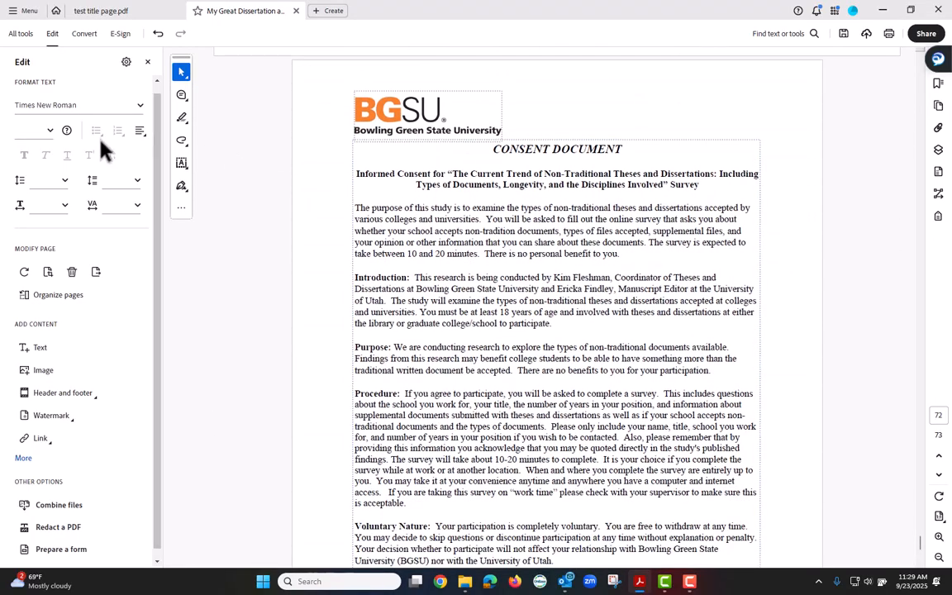
Step: Add the page number 65 as a text box in the consent document's upper-right corner and set its font size to 12
left_click(44, 352)
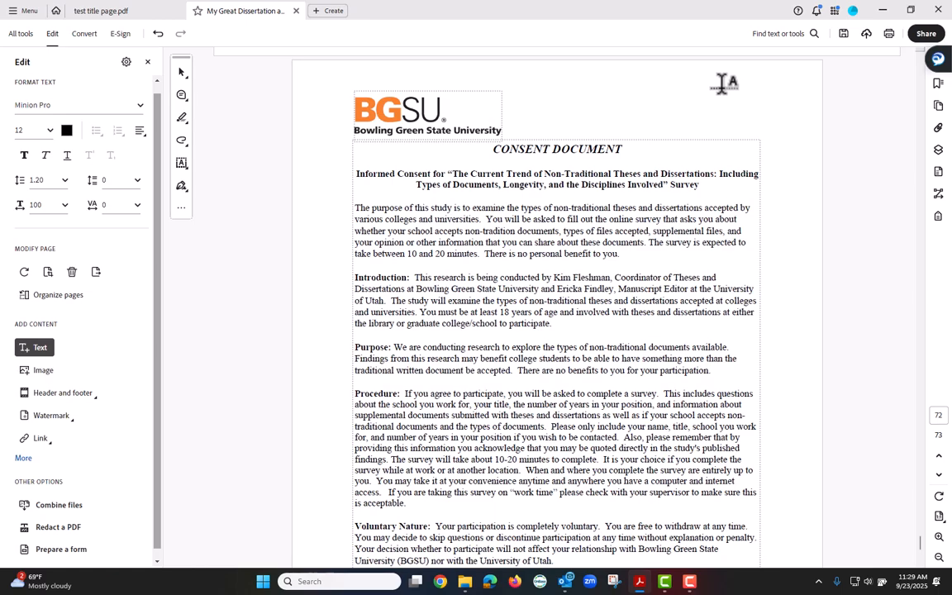
left_click_drag(722, 91, 748, 103)
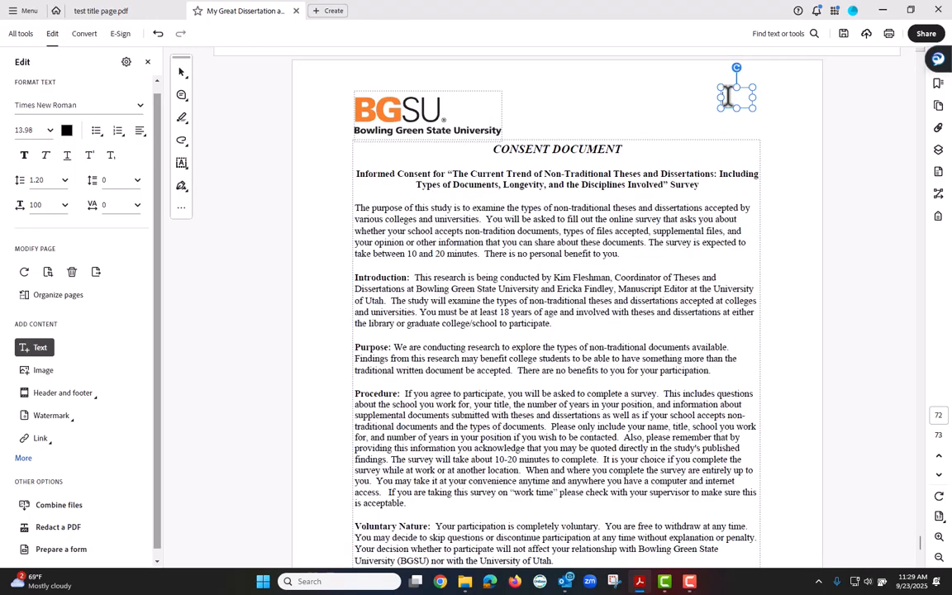
type("5")
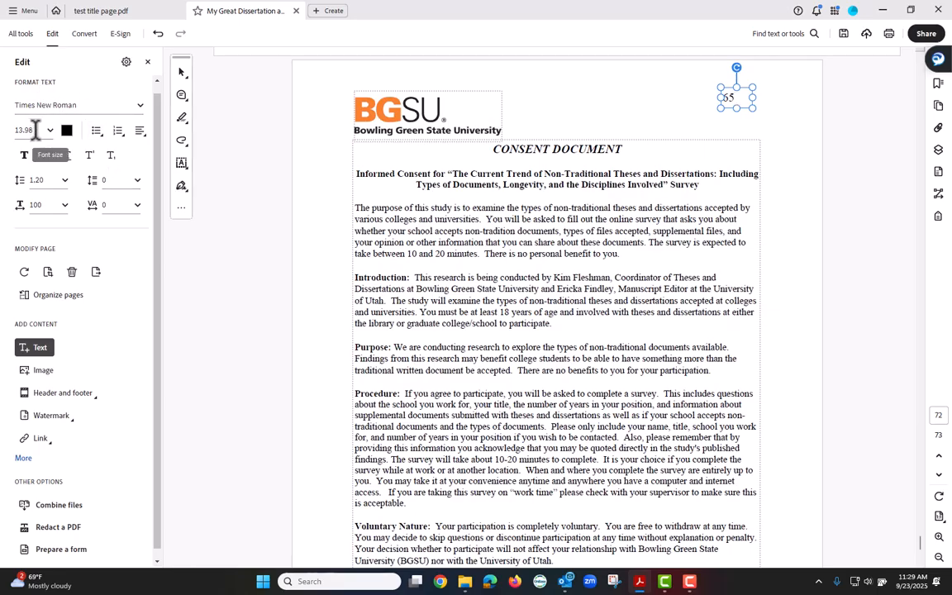
double_click(729, 97)
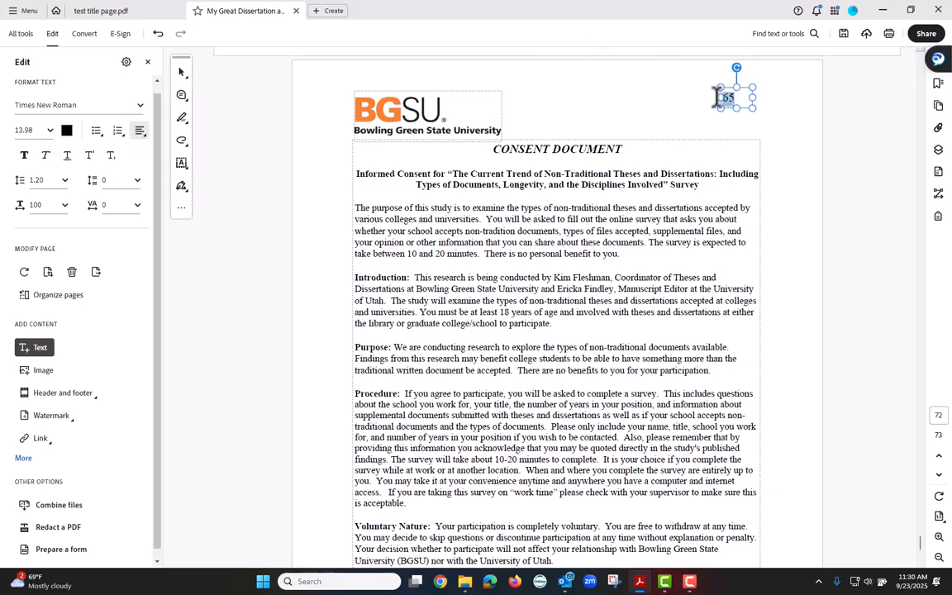
left_click(50, 131)
left_click(25, 231)
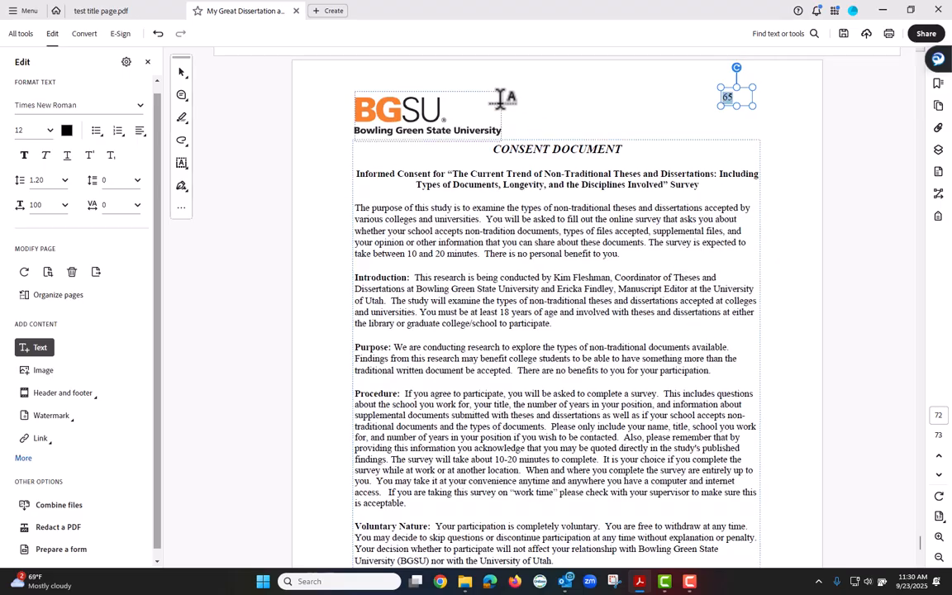
Step: Add the heading "APPENDIX A. IRB LETTER" beside the BGSU logo, shift it slightly left, and check the page outside edit mode
left_click_drag(511, 106, 707, 122)
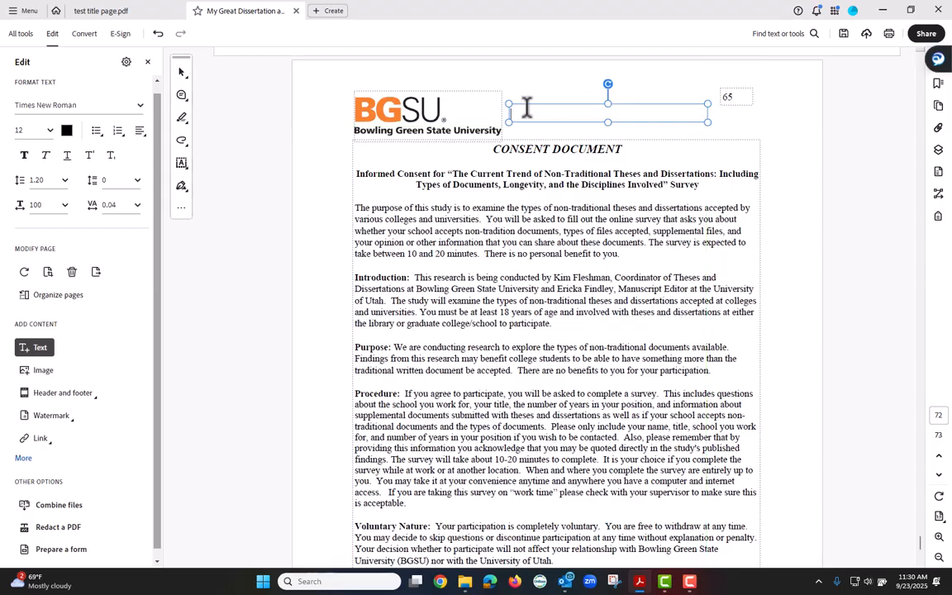
type("APPENDIX A.")
type("IRB LETTER")
left_click_drag(565, 100, 535, 100)
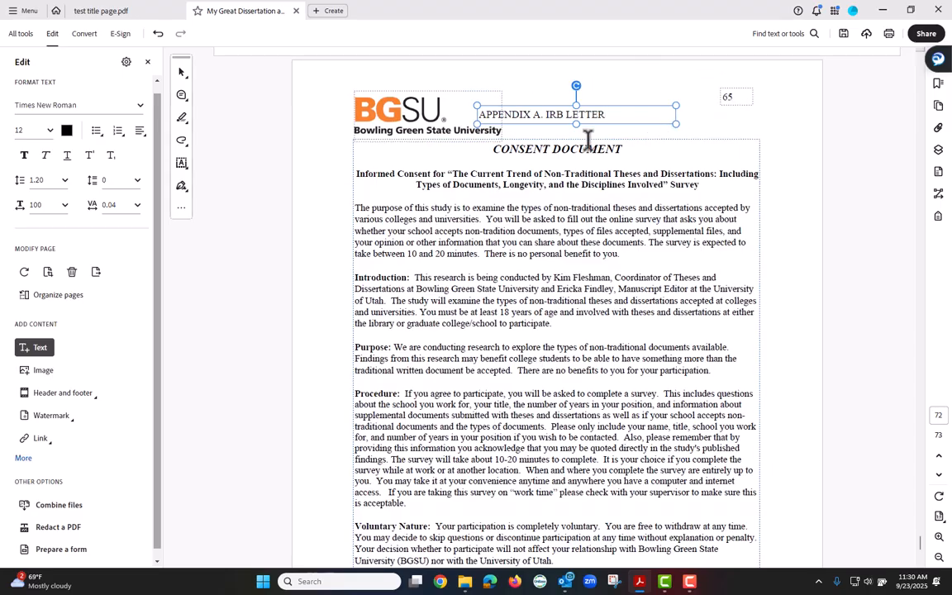
left_click(23, 33)
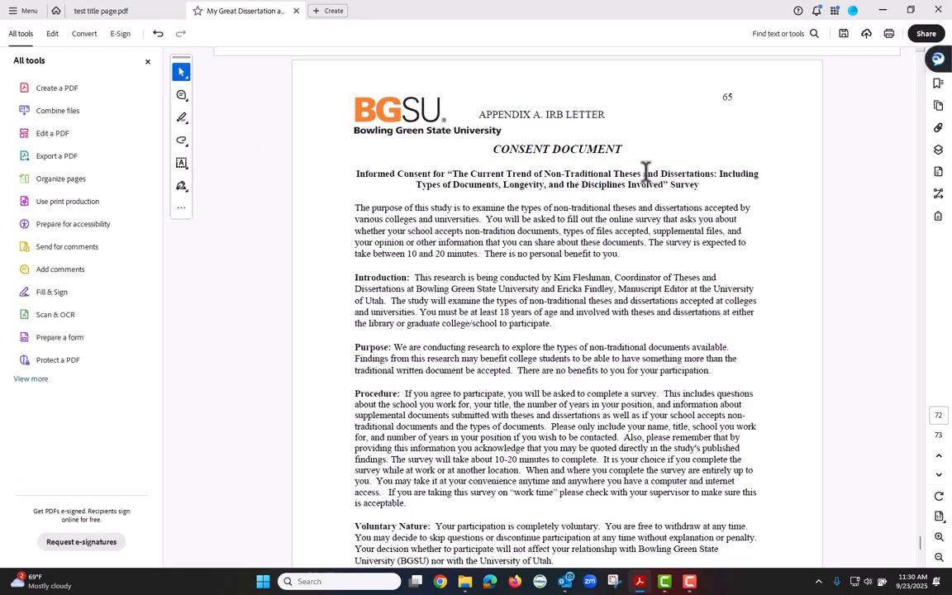
left_click(52, 135)
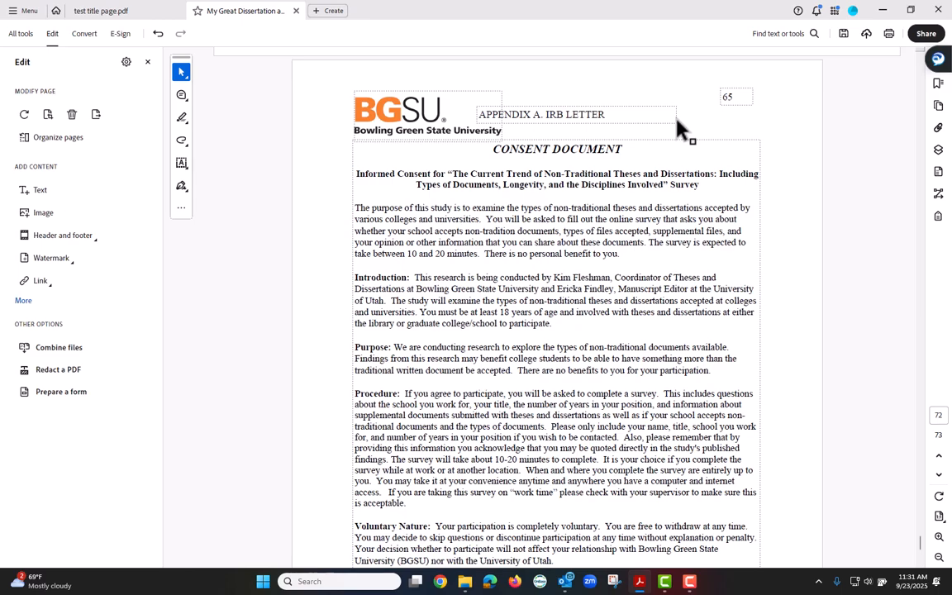
Step: Show the rulers and add a horizontal guide about 0.75 in down the consent page and a vertical guide at the 7.5 in right margin
left_click(29, 12)
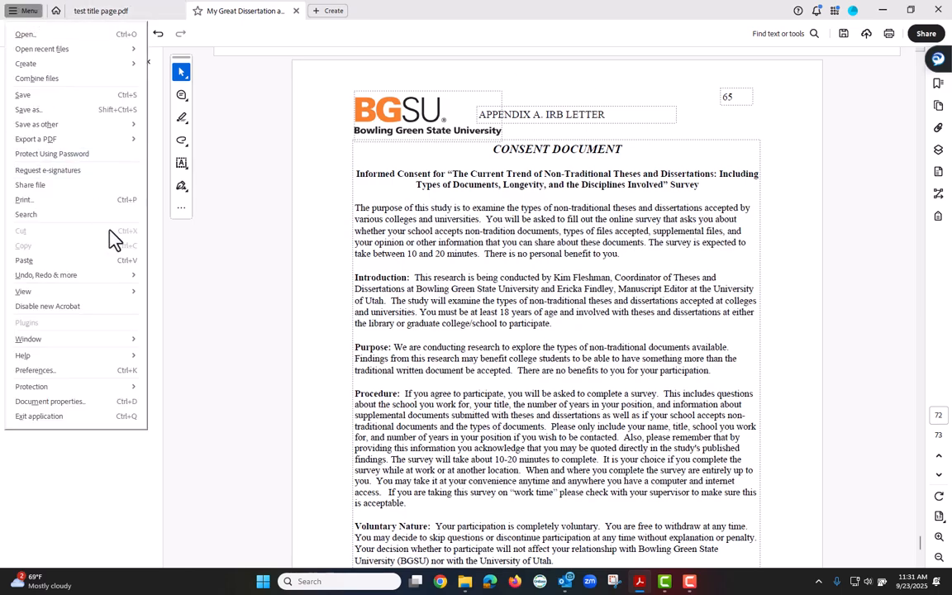
mouse_move(129, 298)
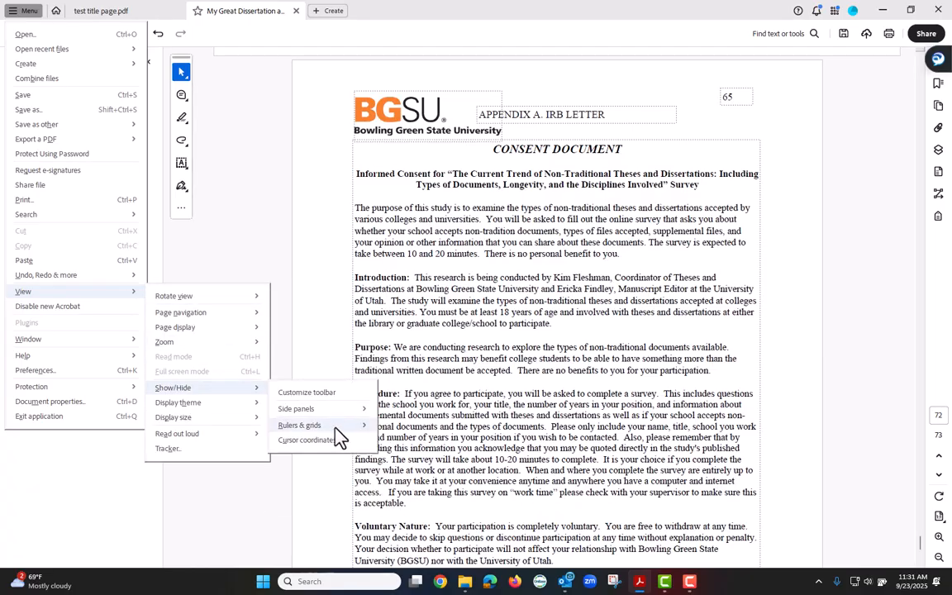
mouse_move(338, 428)
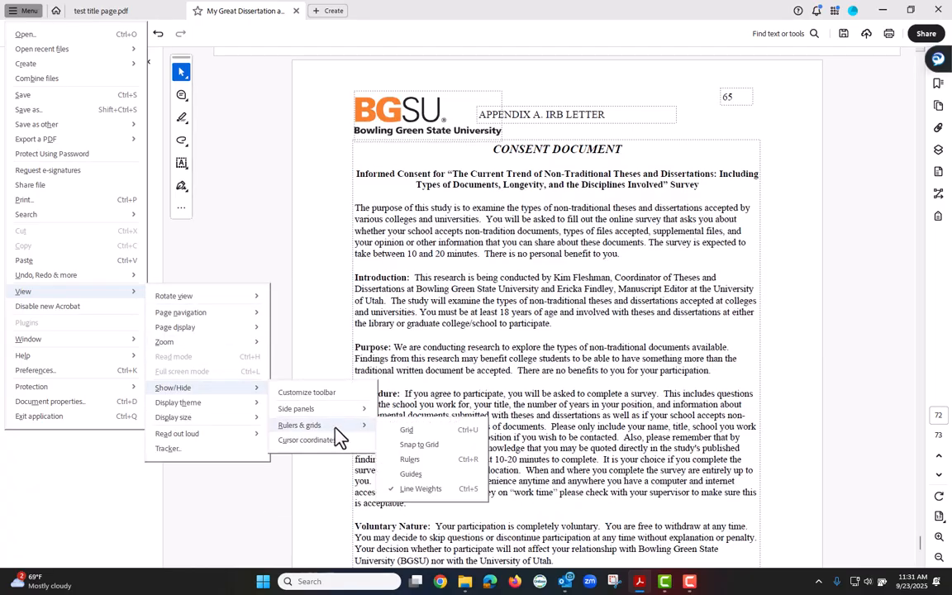
left_click(409, 459)
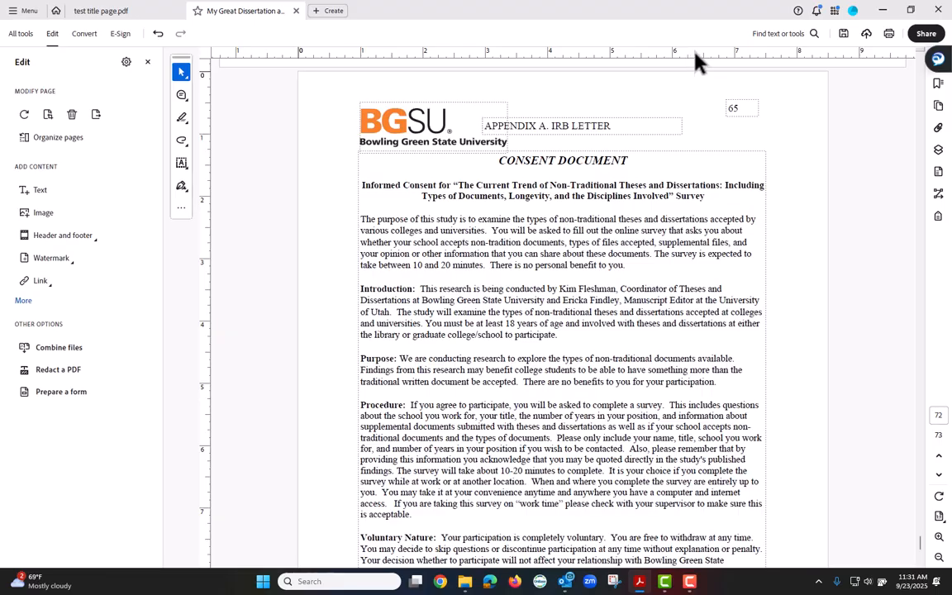
left_click_drag(695, 58, 690, 120)
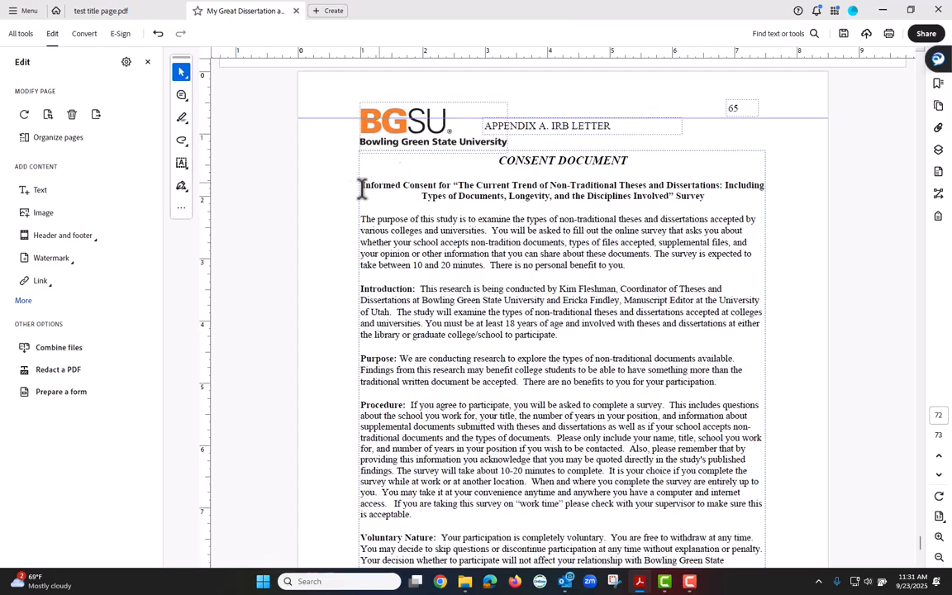
left_click_drag(209, 234, 768, 264)
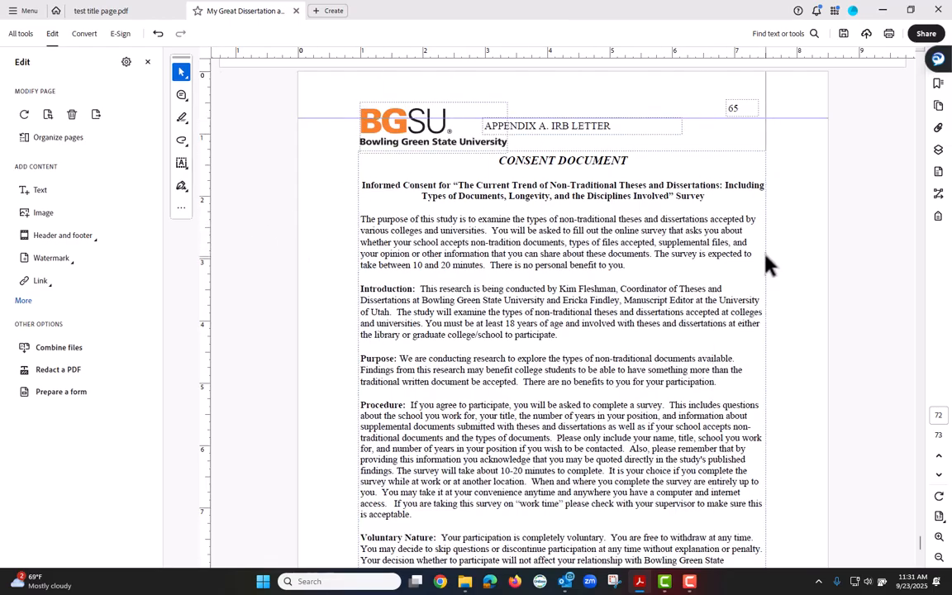
Step: Move the page number 65 right and down so it sits where the header guide and right margin guide cross
left_click(746, 99)
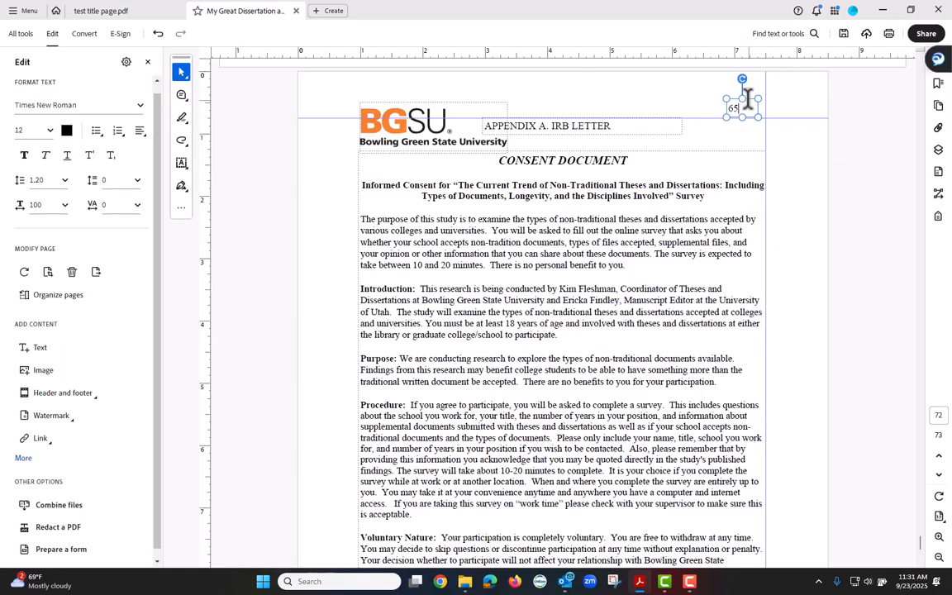
left_click_drag(747, 96, 763, 104)
left_click_drag(750, 104, 761, 105)
left_click(787, 170)
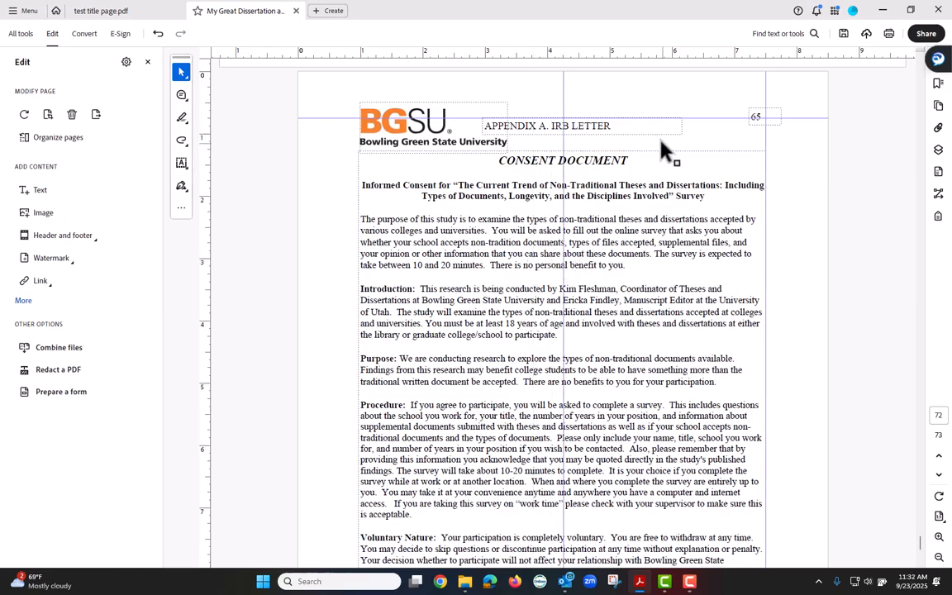
Step: Shift the "APPENDIX A. IRB LETTER" heading right to center it on the page, and remove the header and right margin guides
left_click_drag(636, 134, 650, 135)
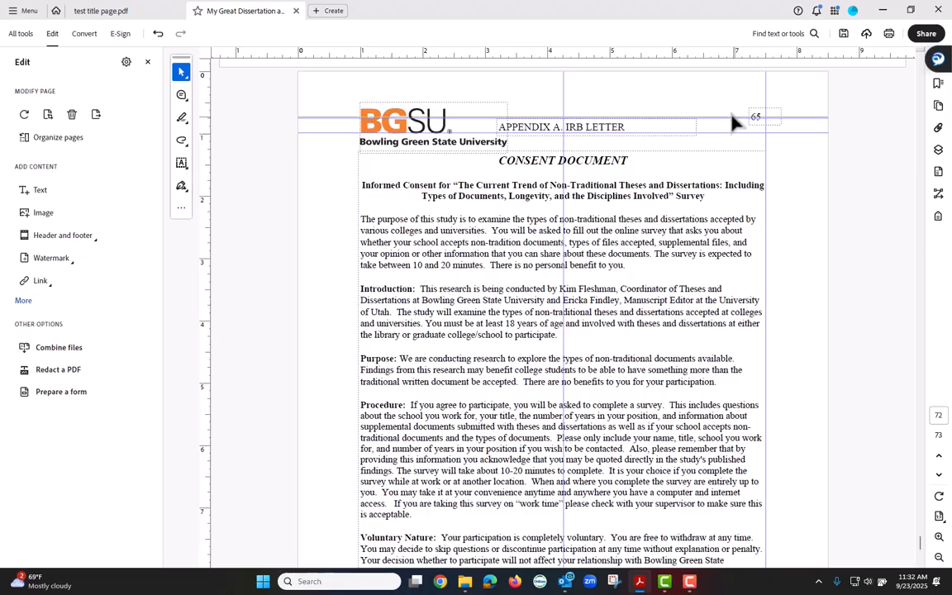
left_click_drag(732, 119, 727, 51)
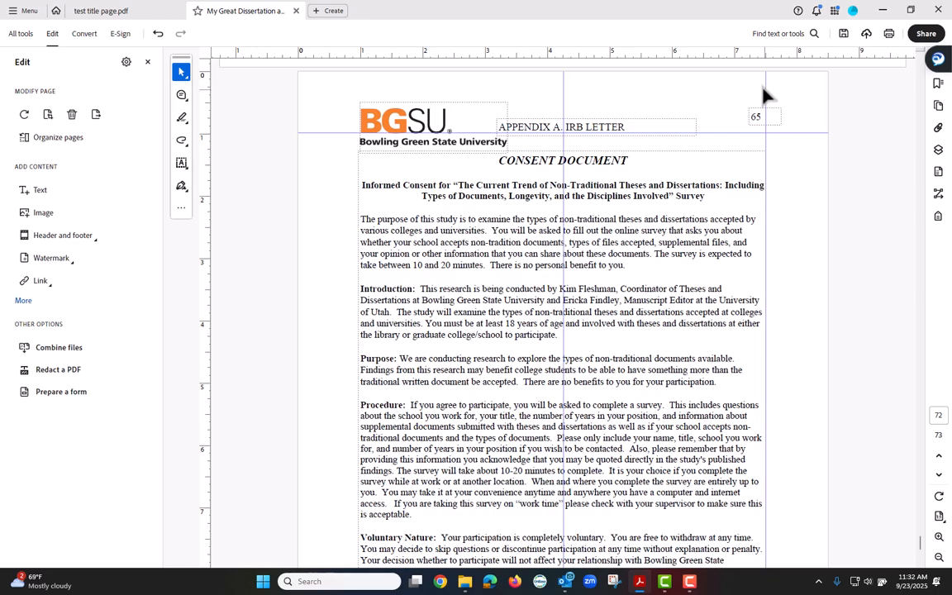
left_click_drag(764, 97, 207, 109)
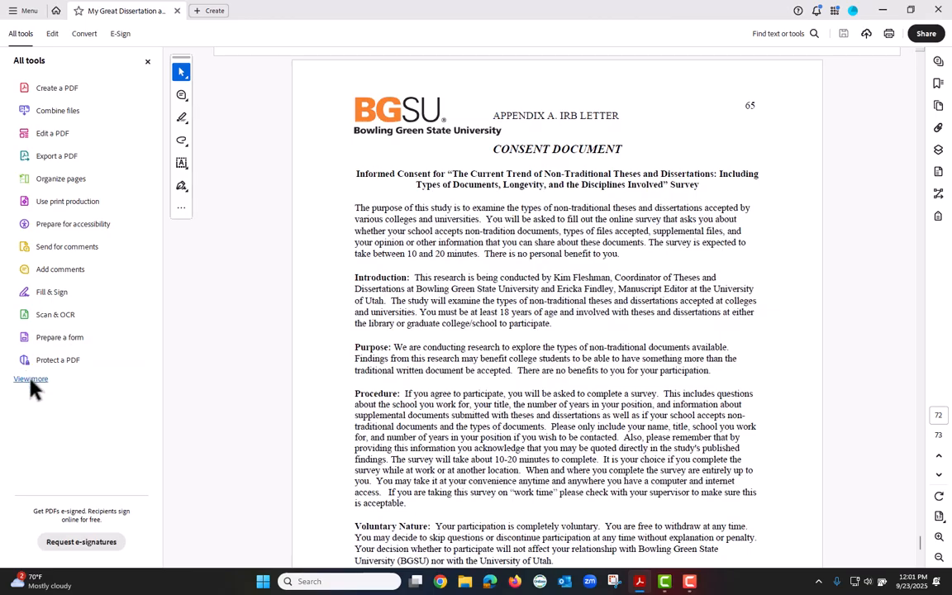
Step: Open Preflight from the print production tools and select the single document fixup "Embed fonts (even if text is invisible)"
left_click(70, 207)
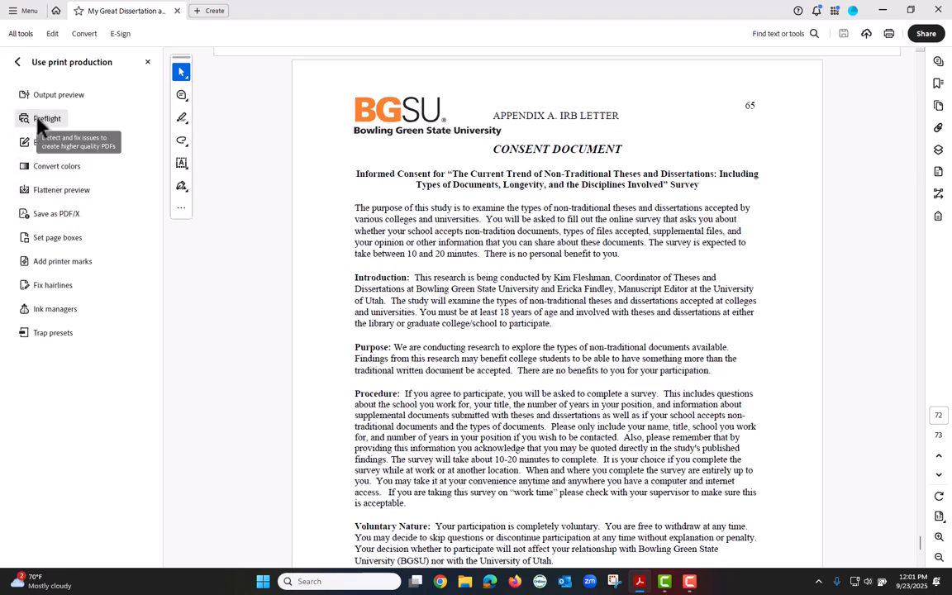
left_click(38, 122)
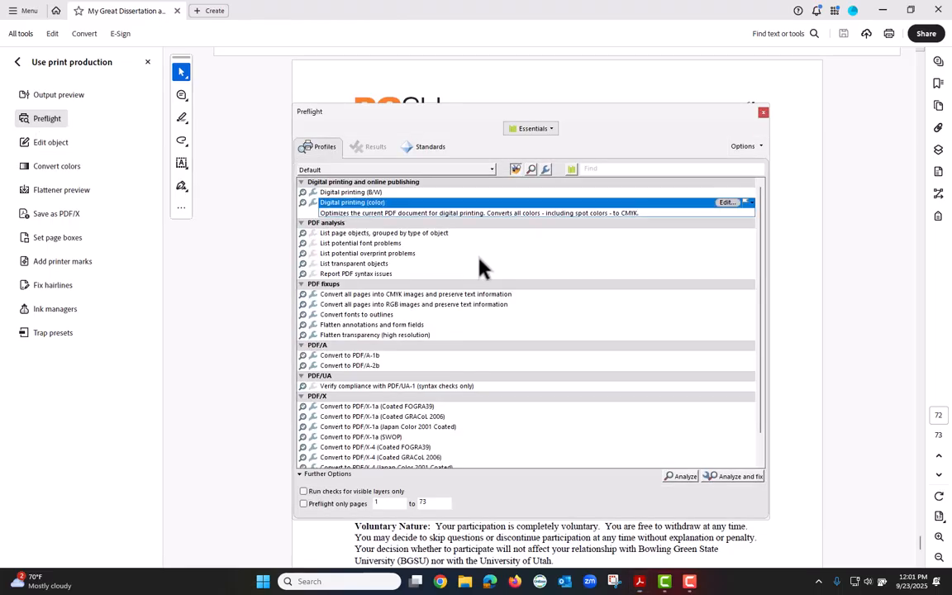
left_click(546, 170)
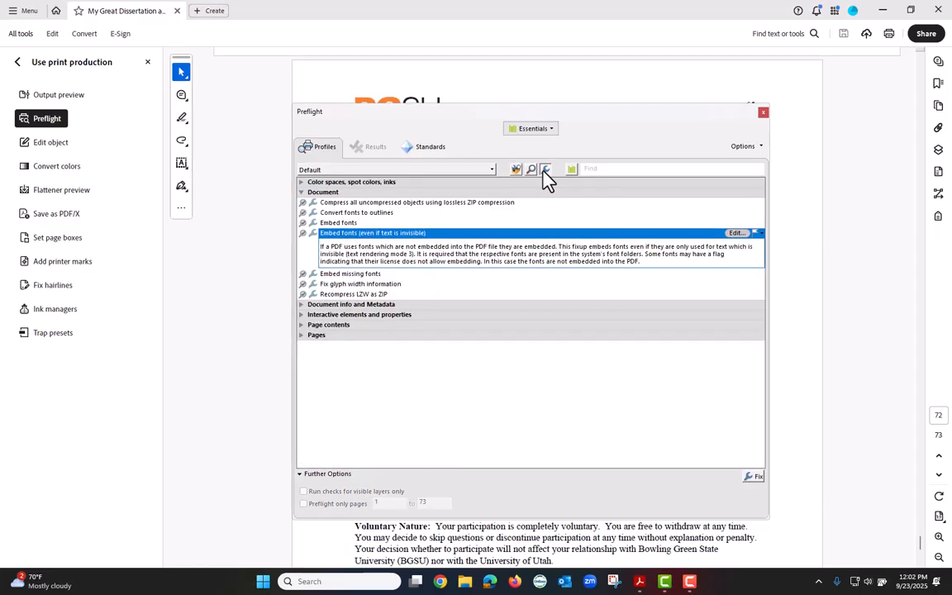
left_click(302, 193)
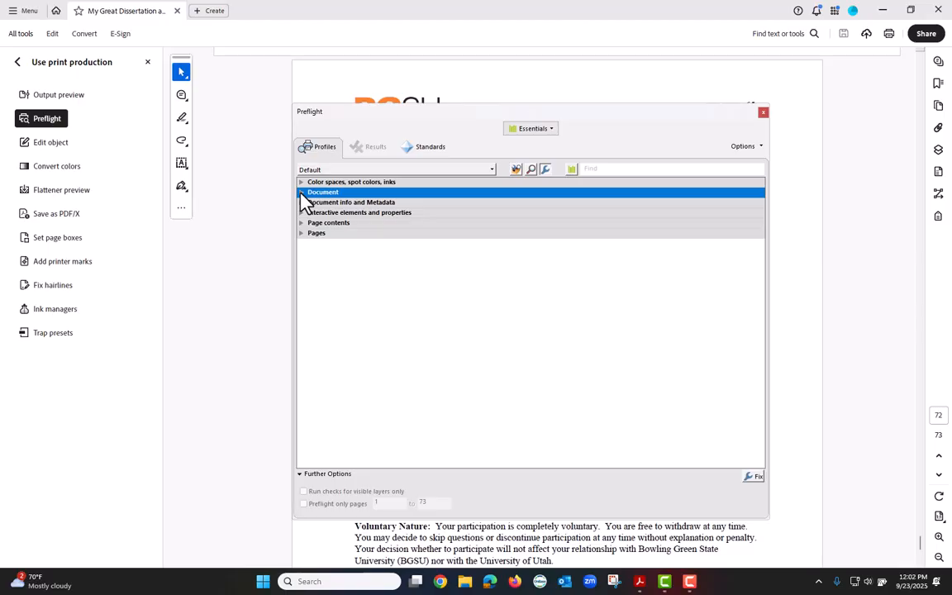
left_click(302, 193)
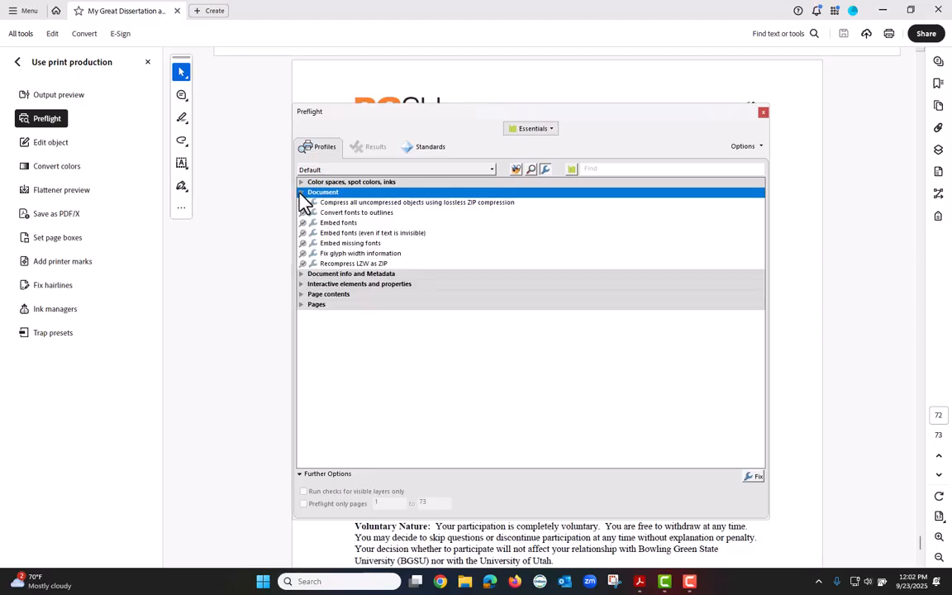
left_click(380, 233)
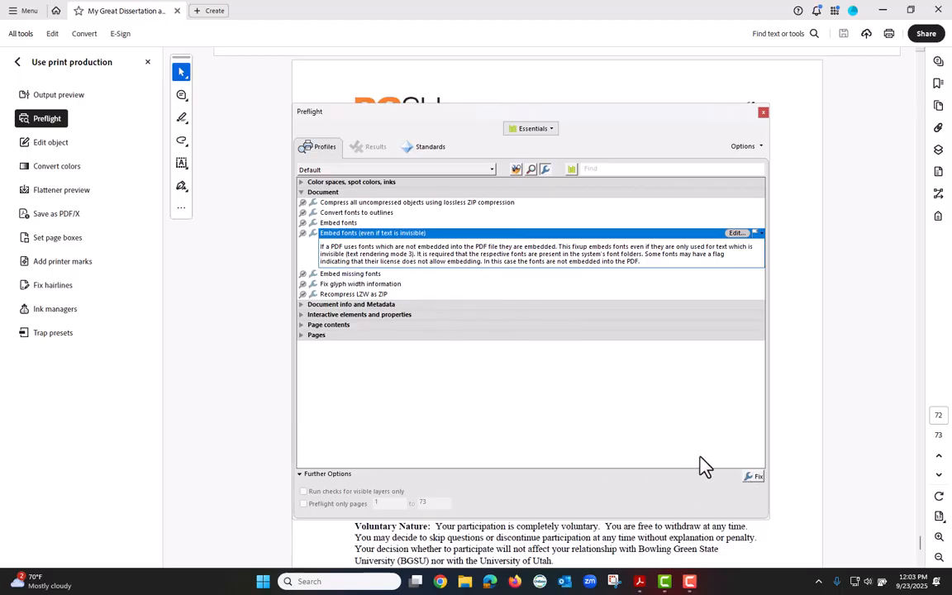
Step: Run the font embedding fix, saving to the Desktop as "Falcon dissertation 9-23-25.pdf" over the existing file, and close Preflight
left_click(754, 476)
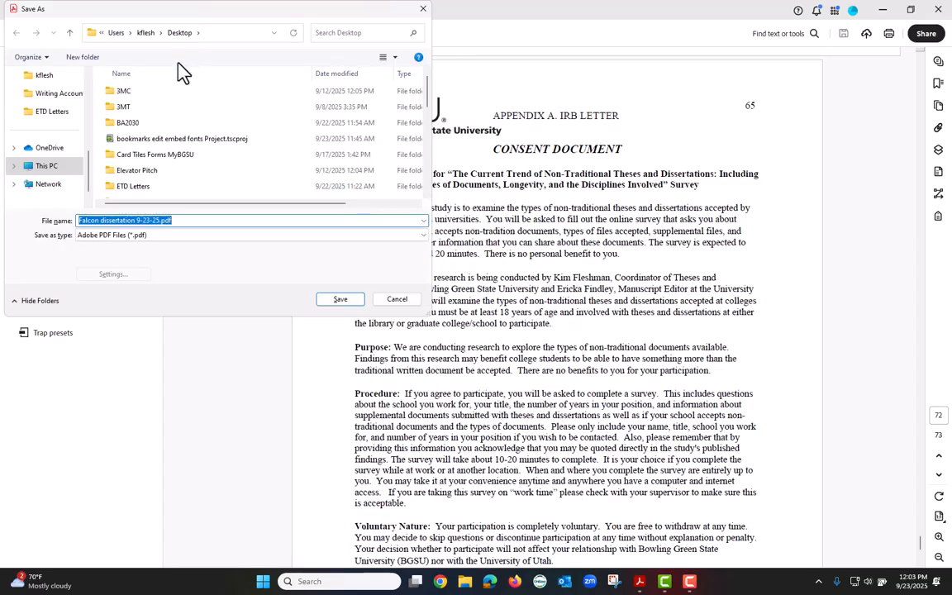
scroll(41, 165, "up", 5)
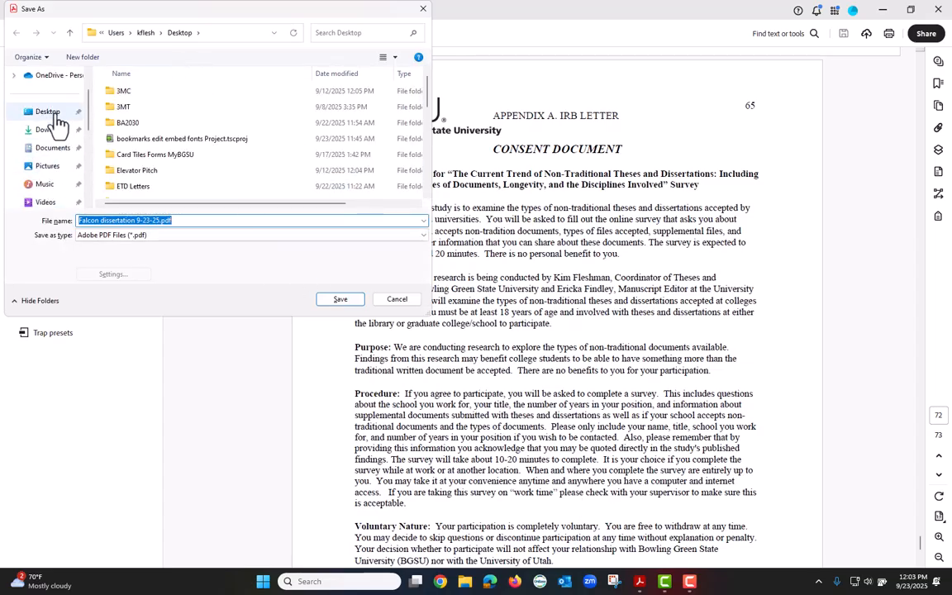
left_click(56, 117)
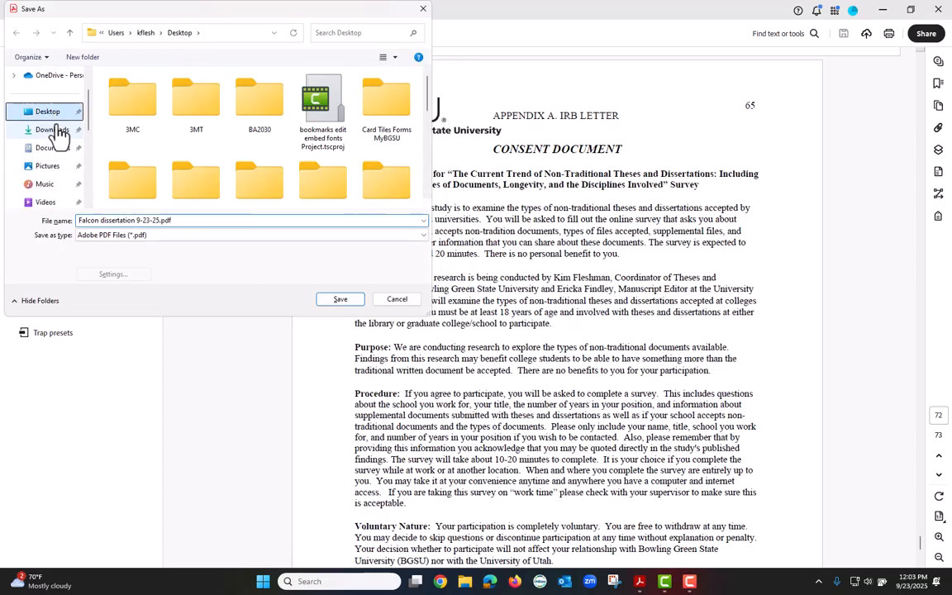
left_click(157, 238)
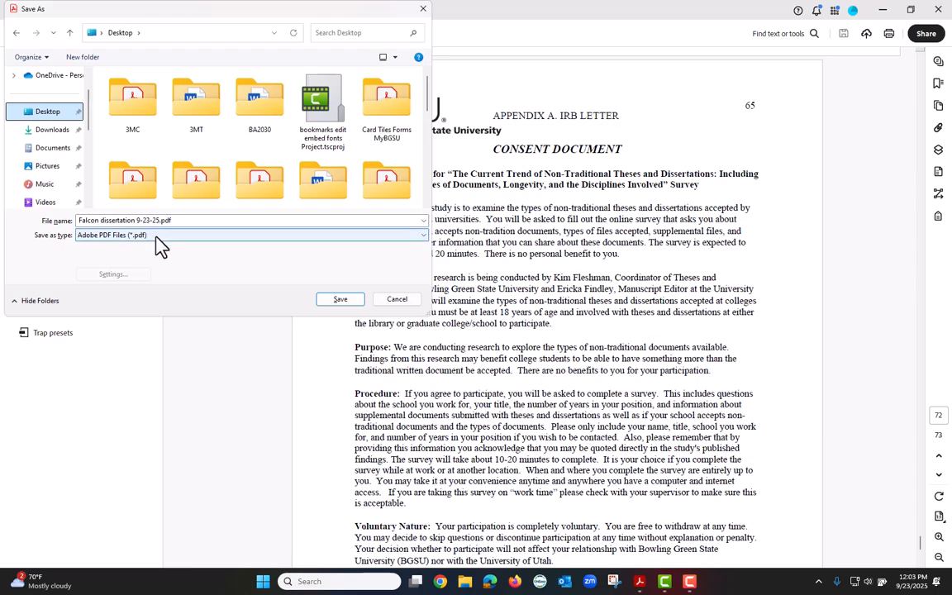
left_click(343, 301)
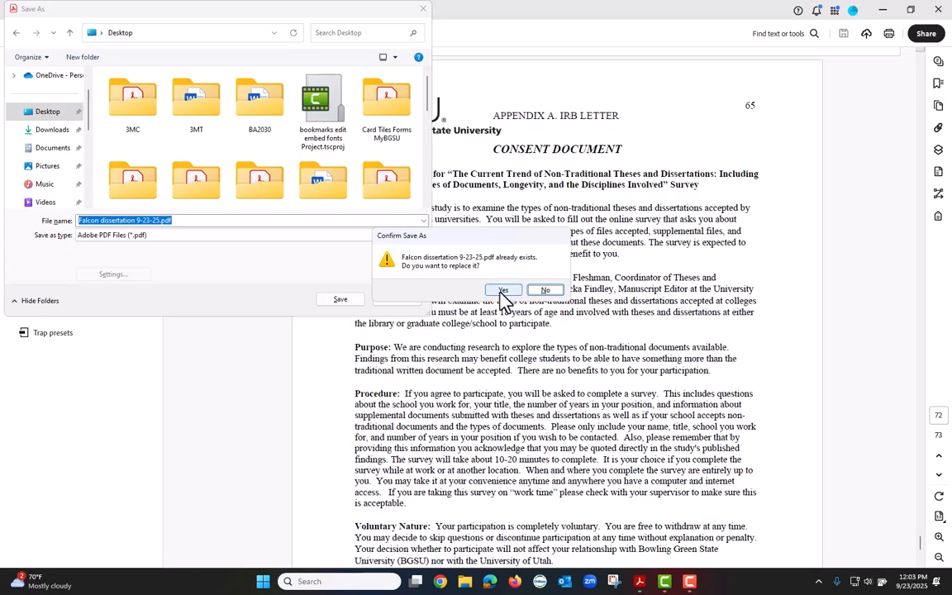
left_click(501, 290)
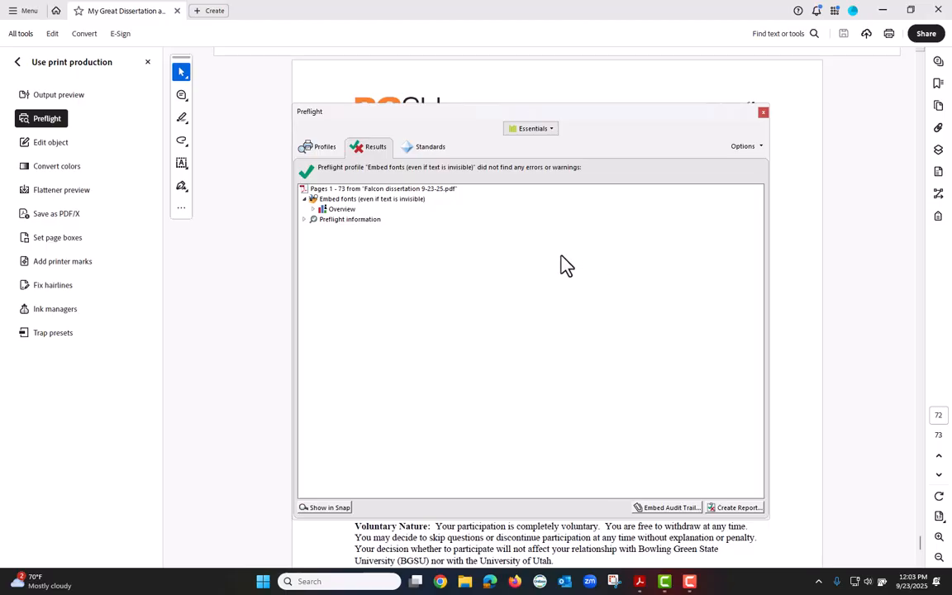
left_click(763, 113)
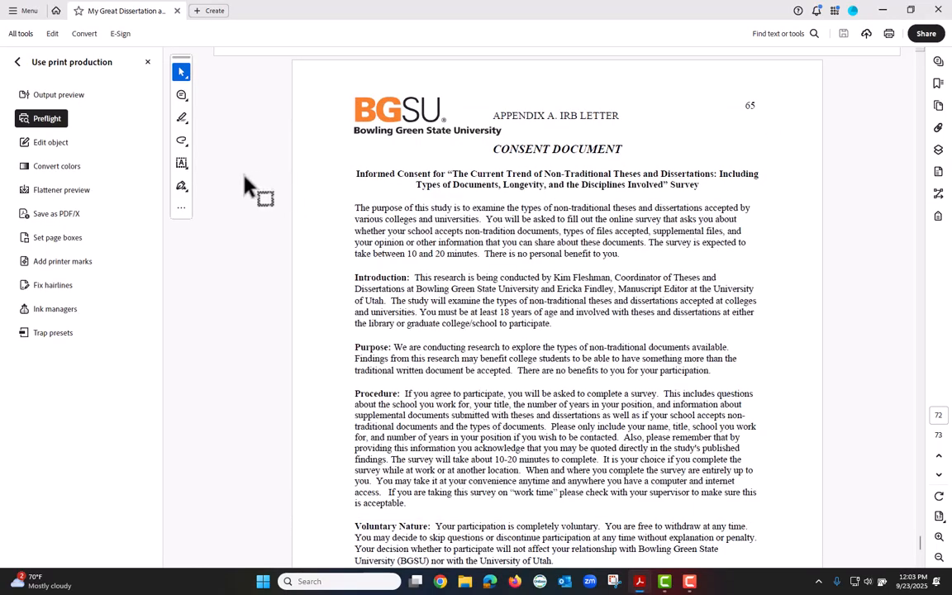
Step: Examine the fonts list in the document properties to check whether every font is embedded
left_click(29, 12)
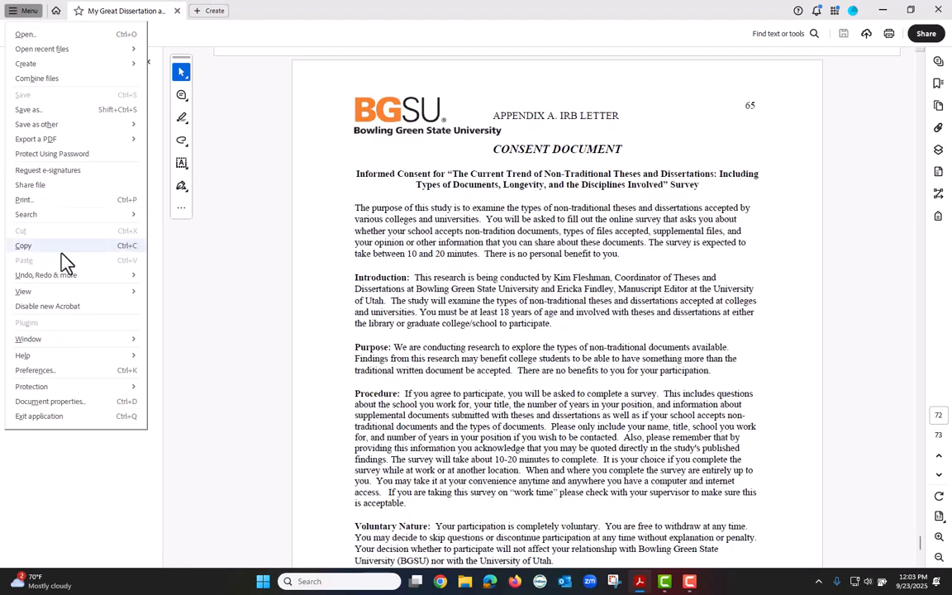
left_click(81, 402)
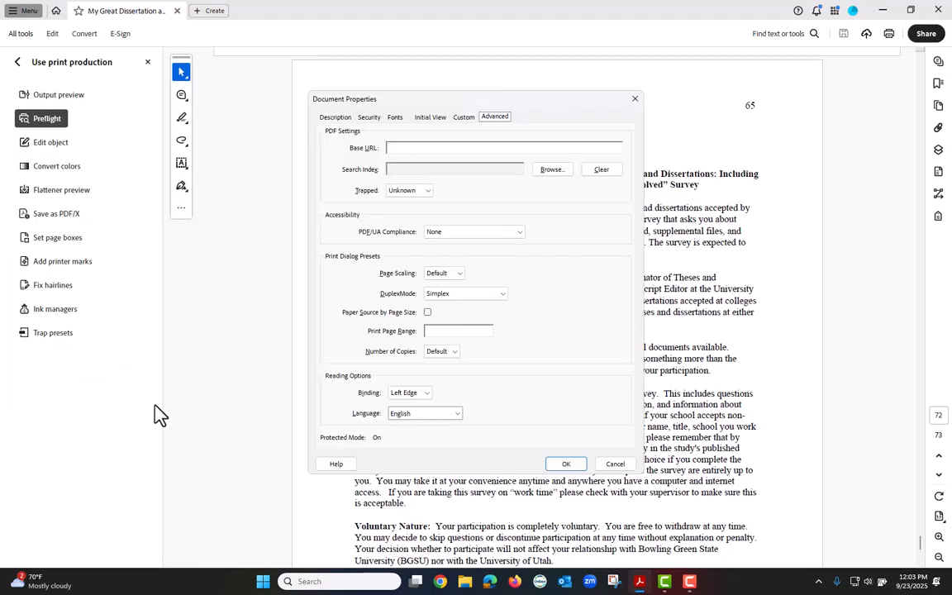
left_click(396, 117)
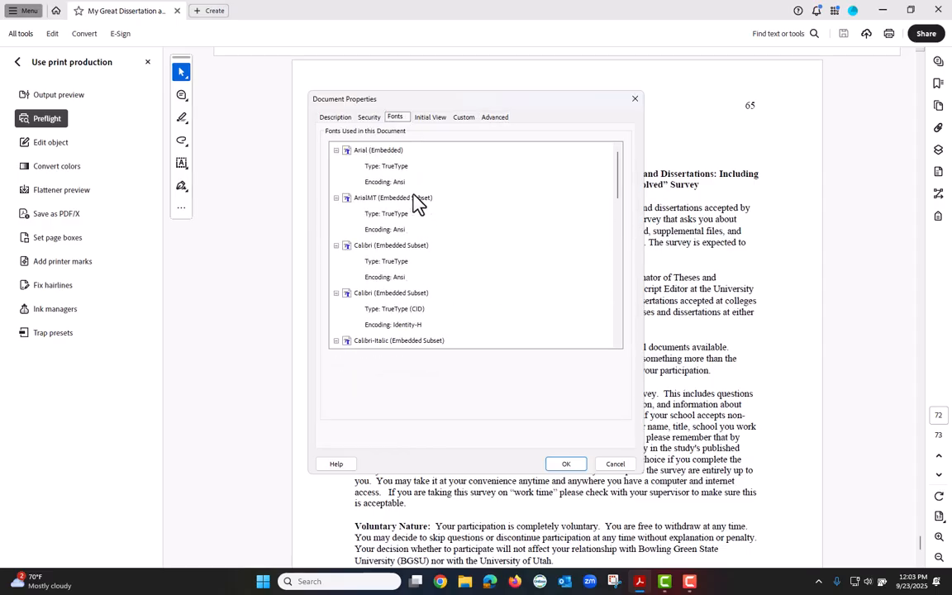
scroll(436, 282, "down", 8)
scroll(442, 285, "down", 10)
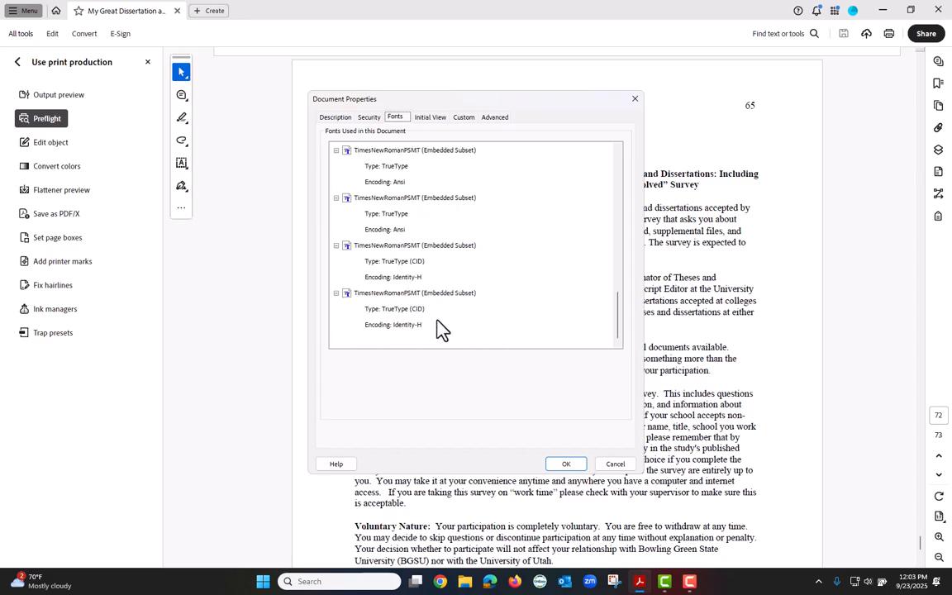
scroll(442, 330, "up", 5)
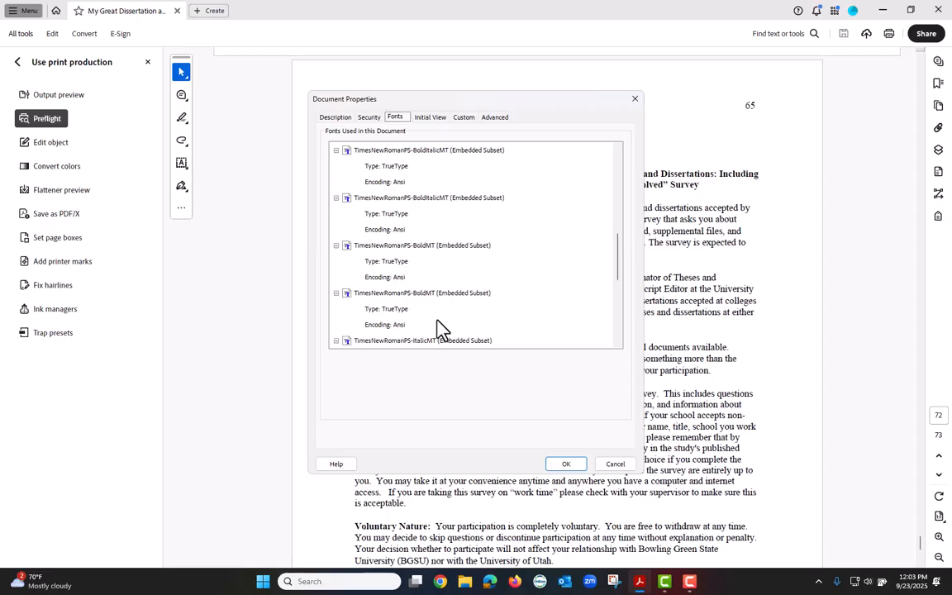
scroll(442, 331, "up", 5)
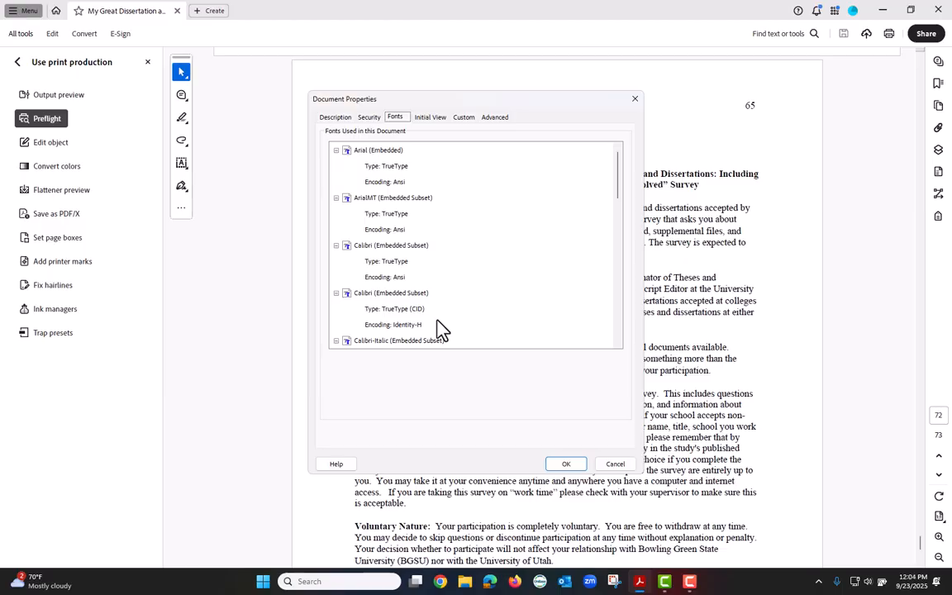
scroll(422, 277, "down", 1)
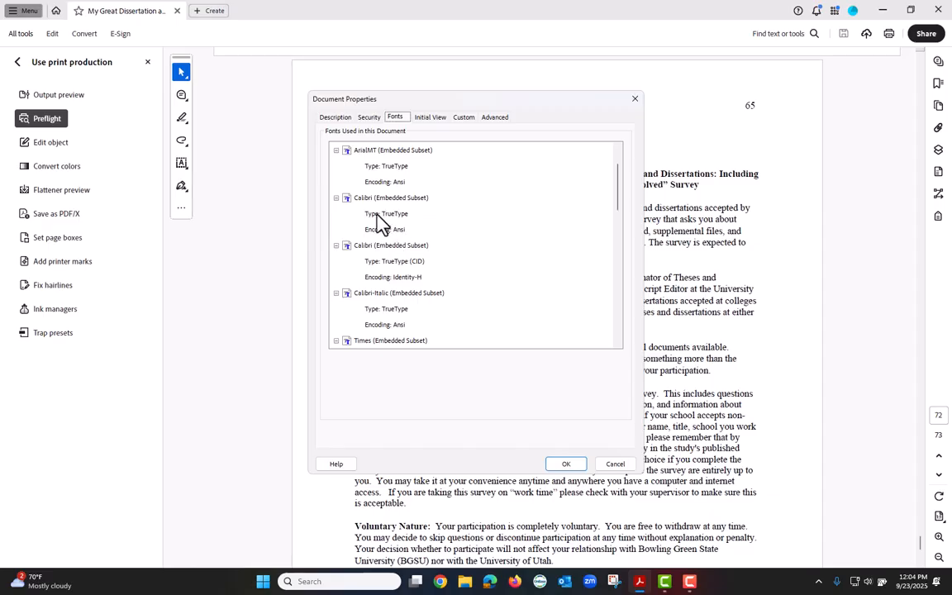
scroll(382, 221, "down", 6)
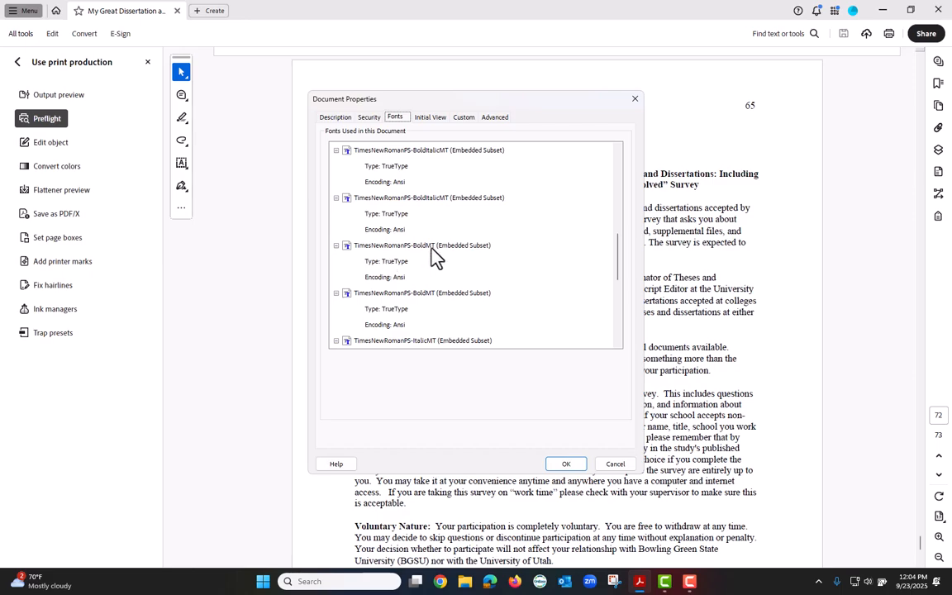
scroll(432, 267, "down", 2)
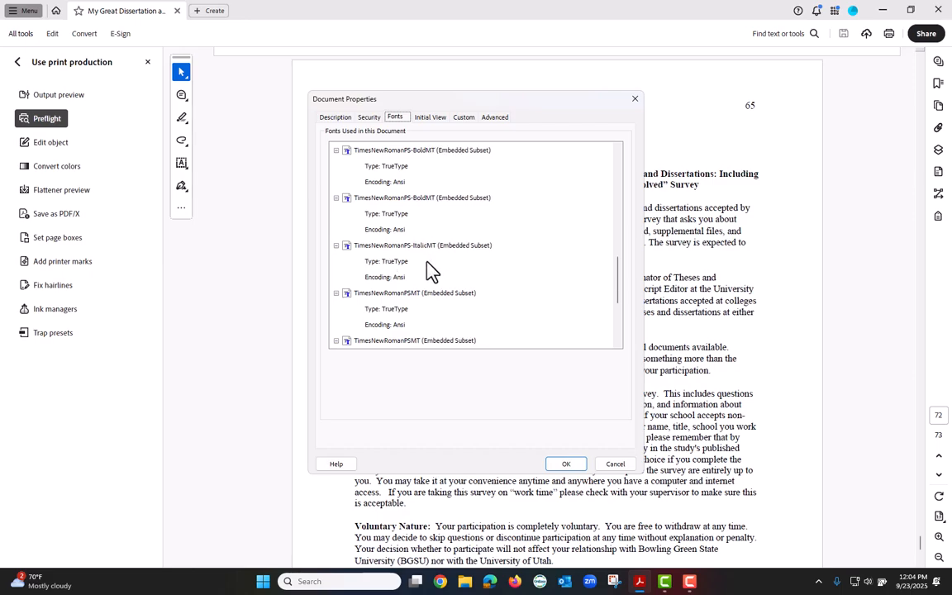
scroll(431, 268, "up", 2)
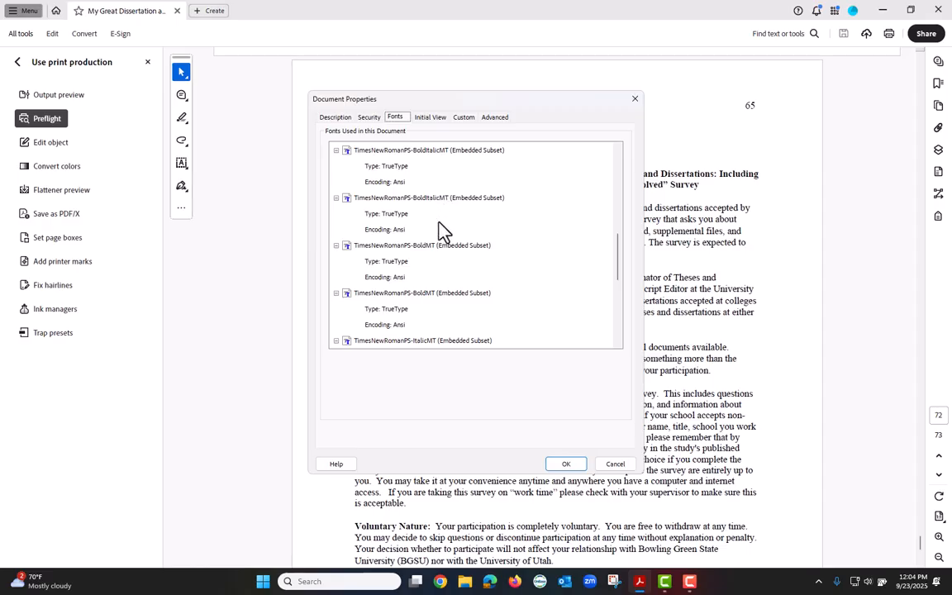
scroll(479, 326, "down", 3)
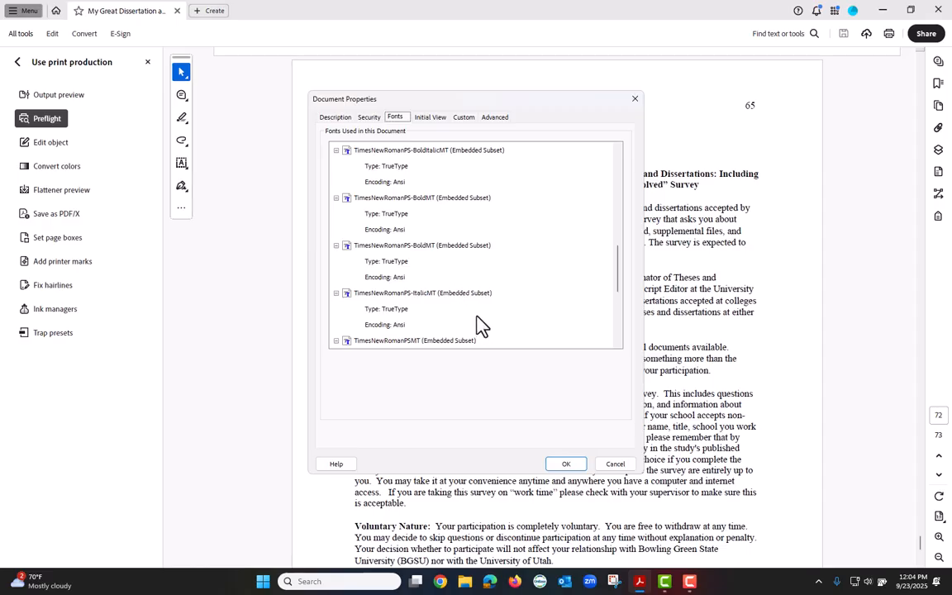
Step: Rename the "test title page" bookmark to "TITLE PAGE" and delete the "test body of document" bookmark
left_click(567, 465)
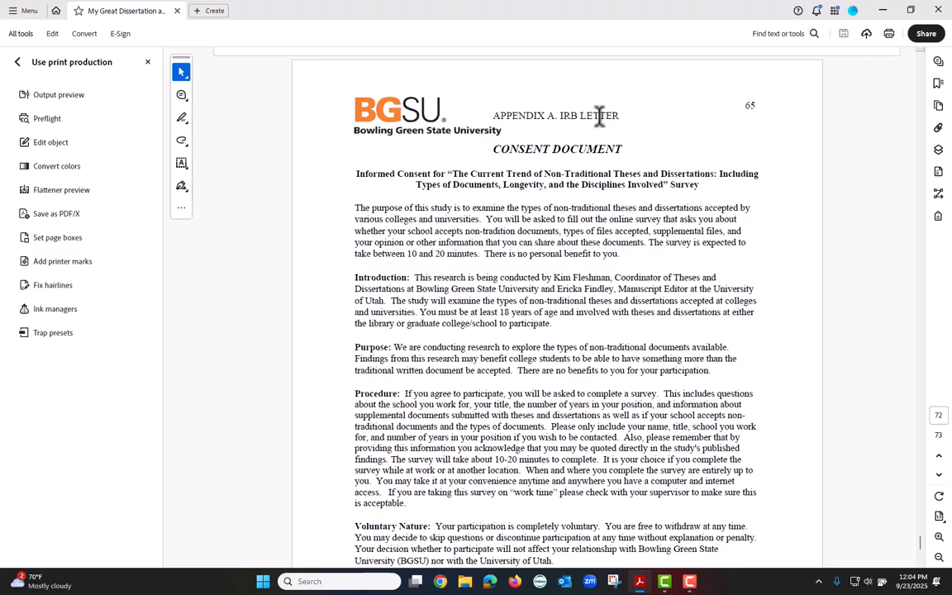
left_click(937, 84)
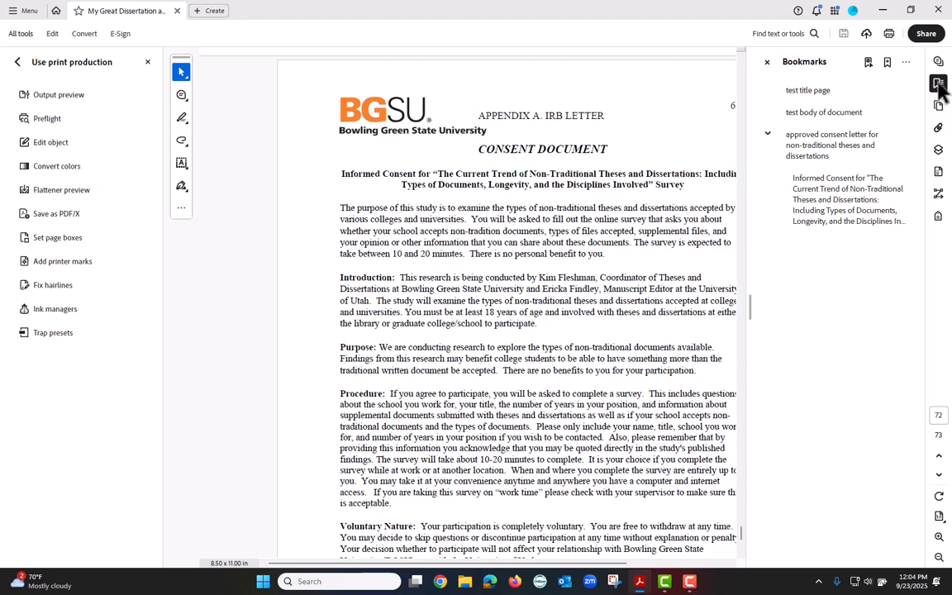
left_click(822, 96)
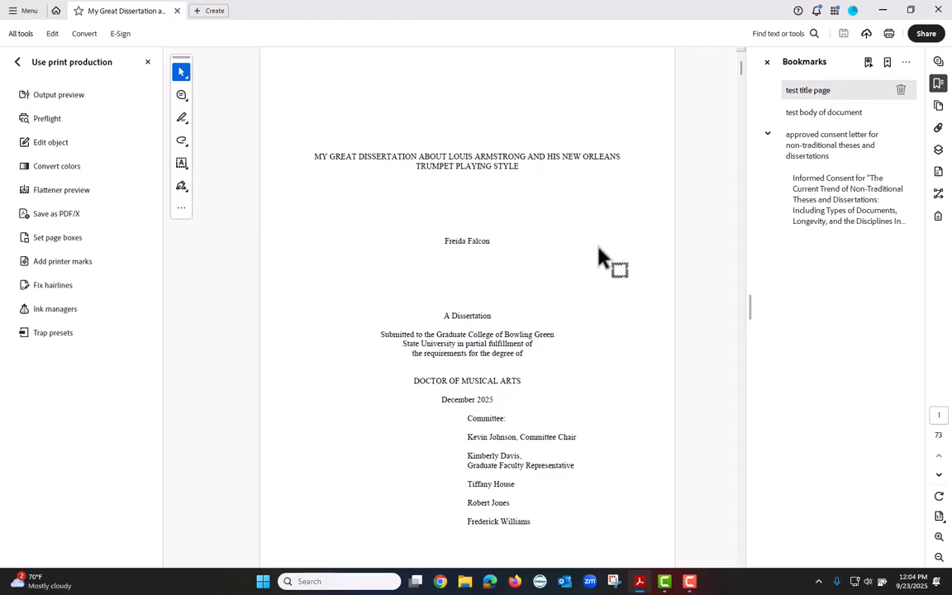
right_click(807, 97)
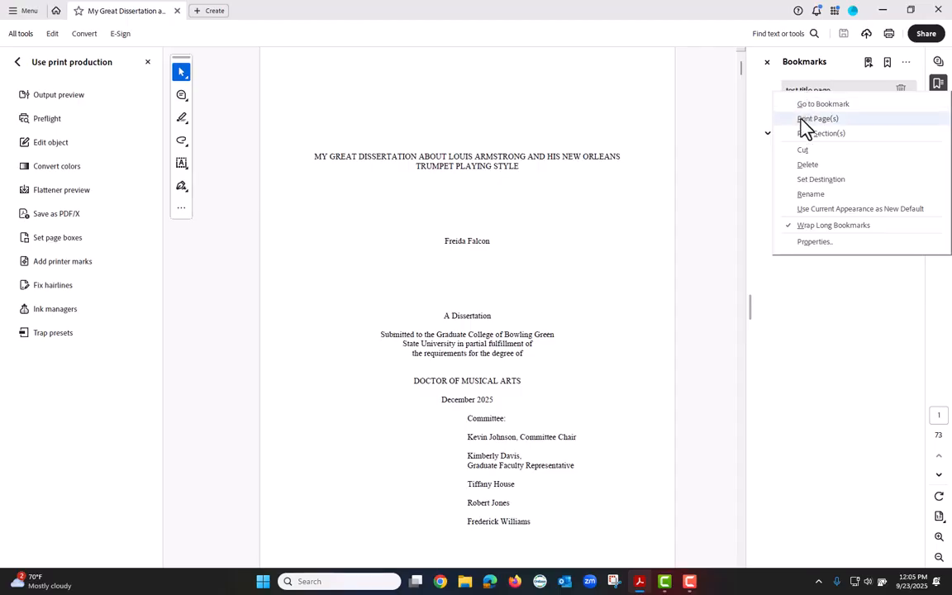
left_click(829, 195)
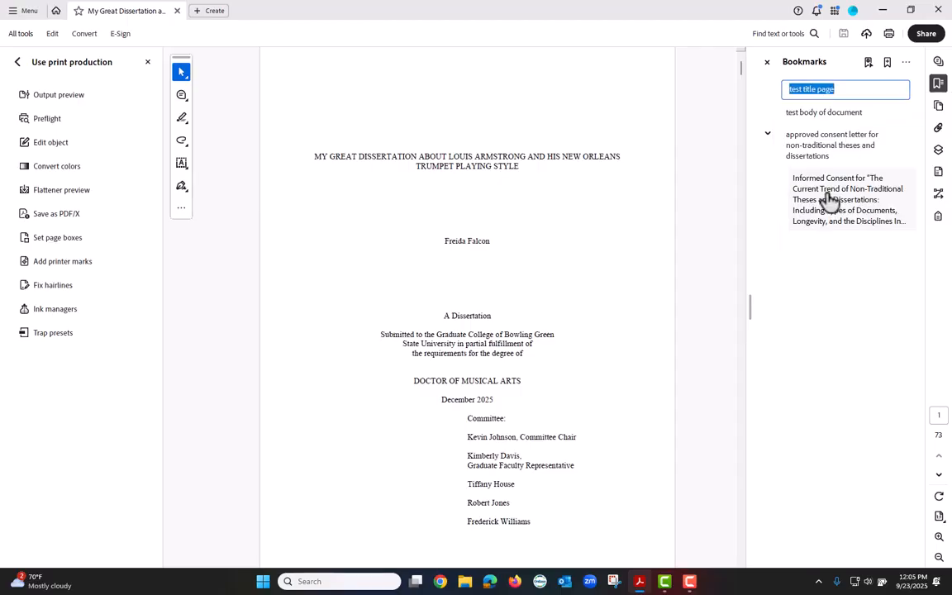
type("TITLE PAGE")
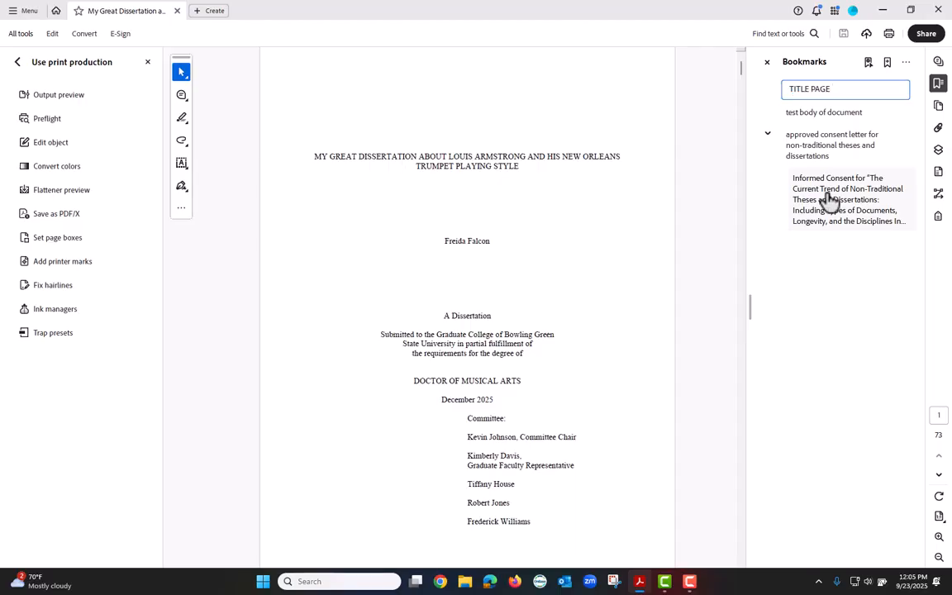
key("Return")
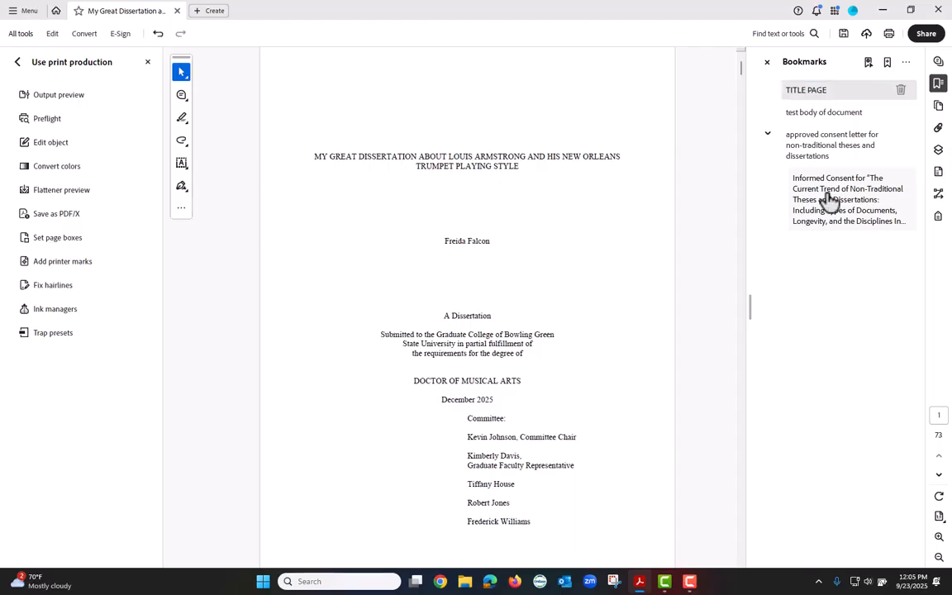
left_click(857, 121)
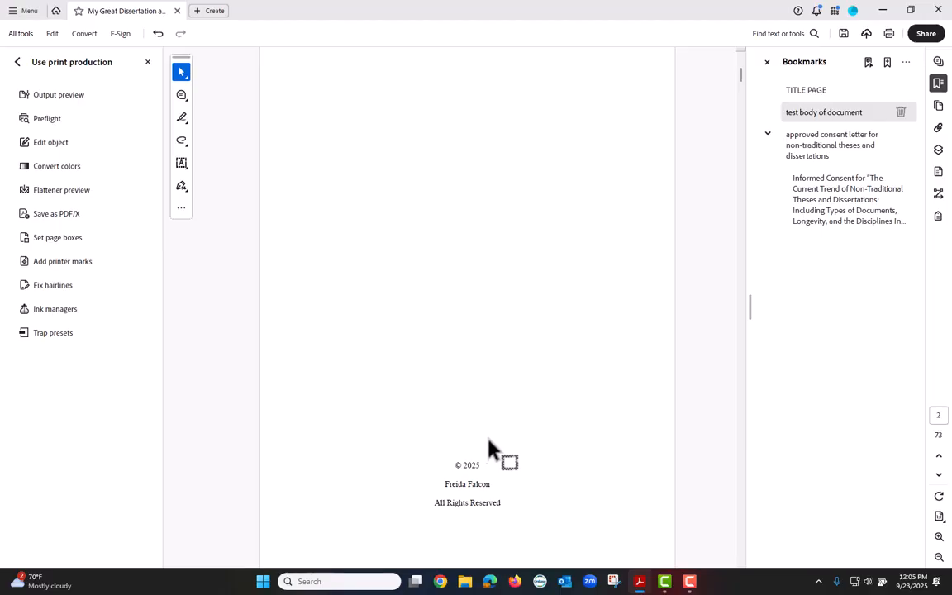
left_click(900, 113)
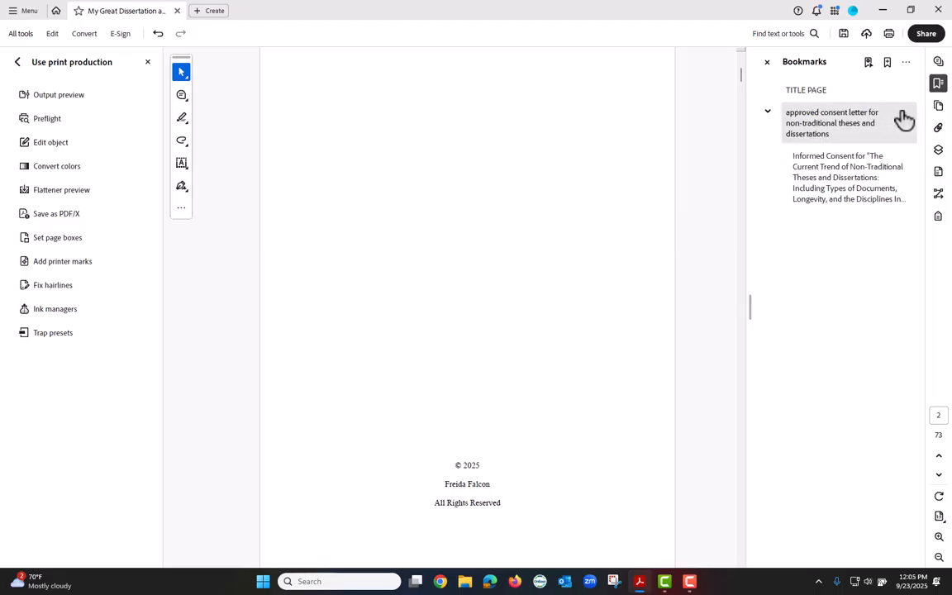
Step: Add a bookmark named "ABSTRACT" after TITLE PAGE, pointing to the abstract on page iii
left_click(810, 90)
scroll(466, 277, "down", 5)
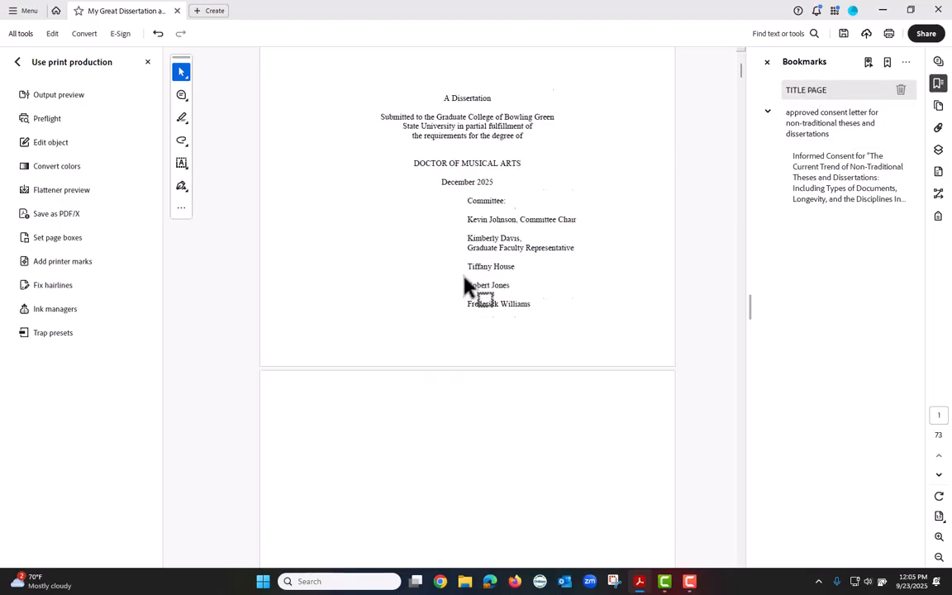
scroll(465, 277, "down", 10)
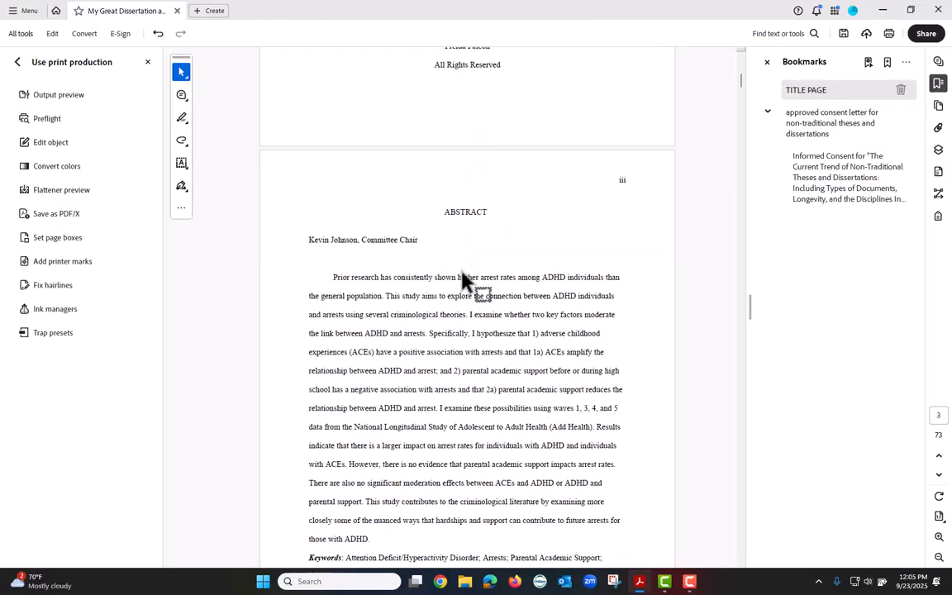
scroll(463, 276, "down", 1)
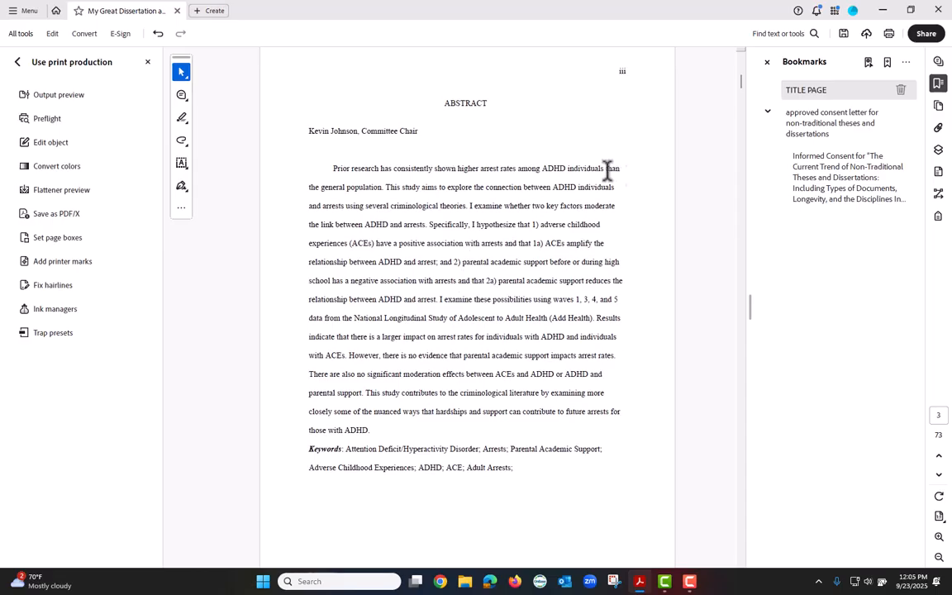
left_click(887, 64)
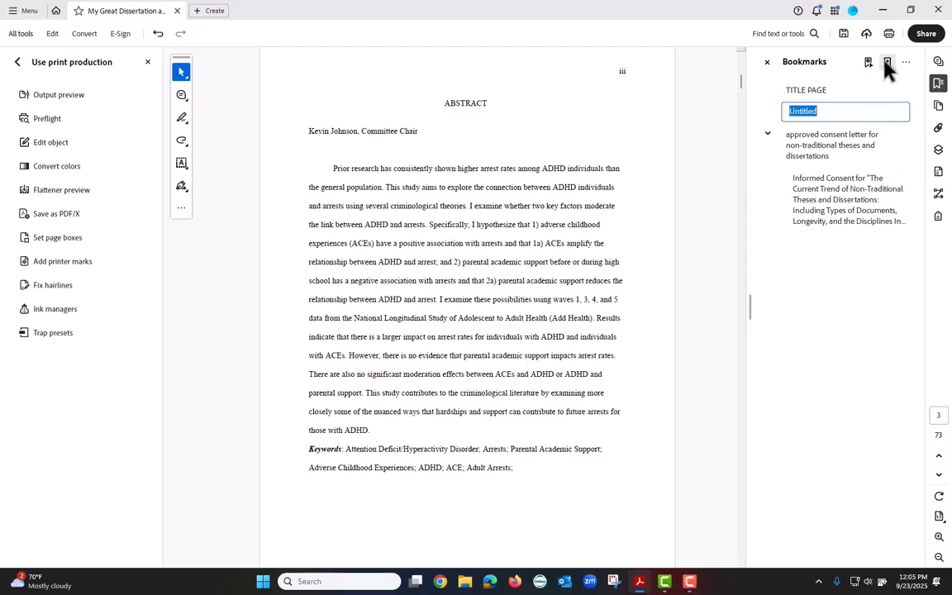
type("ABSTRACT")
key("Return")
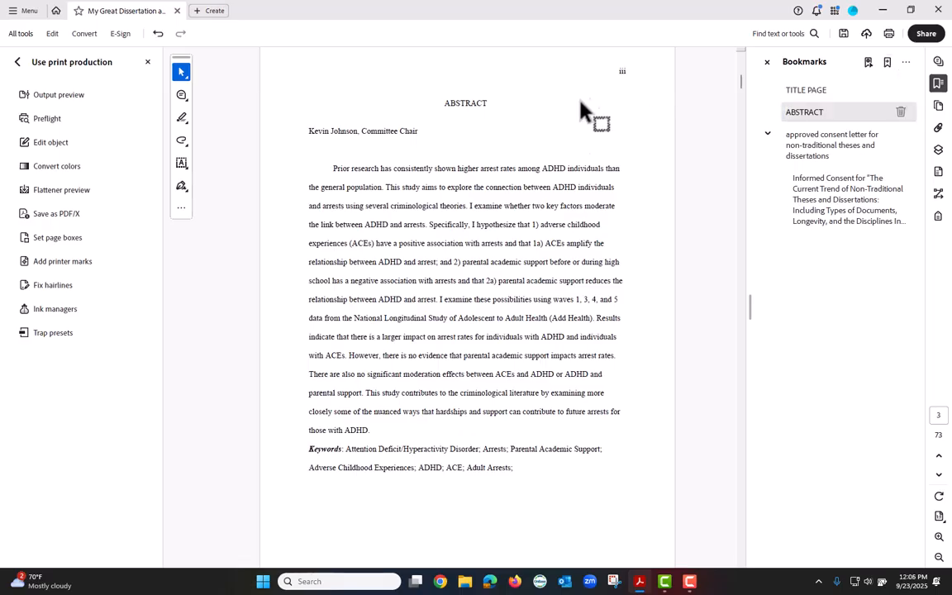
Step: Add a bookmark named "ACKNOWLEDGEMENTS" after ABSTRACT, pointing to the acknowledgments on page v
scroll(542, 263, "down", 10)
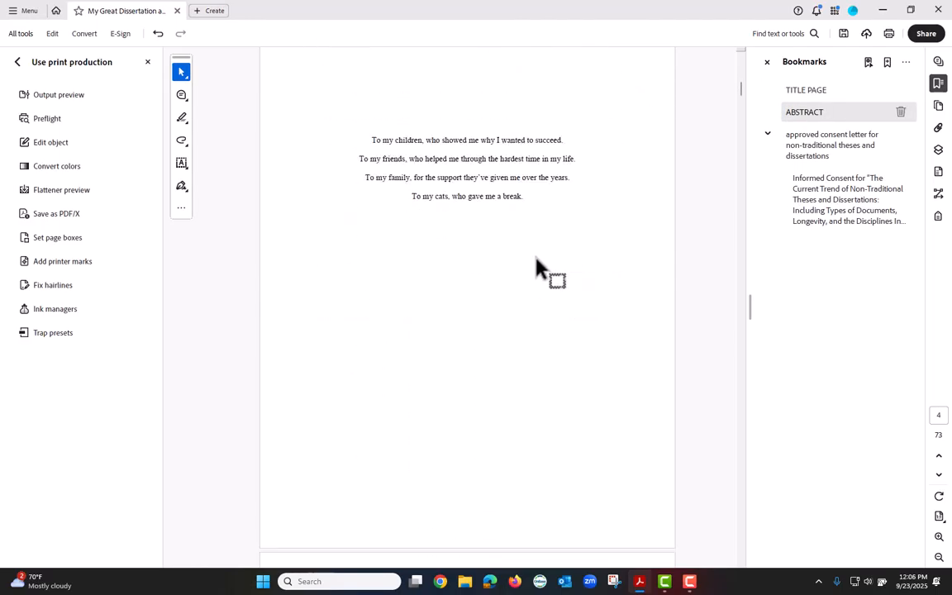
scroll(537, 264, "down", 2)
scroll(536, 264, "down", 3)
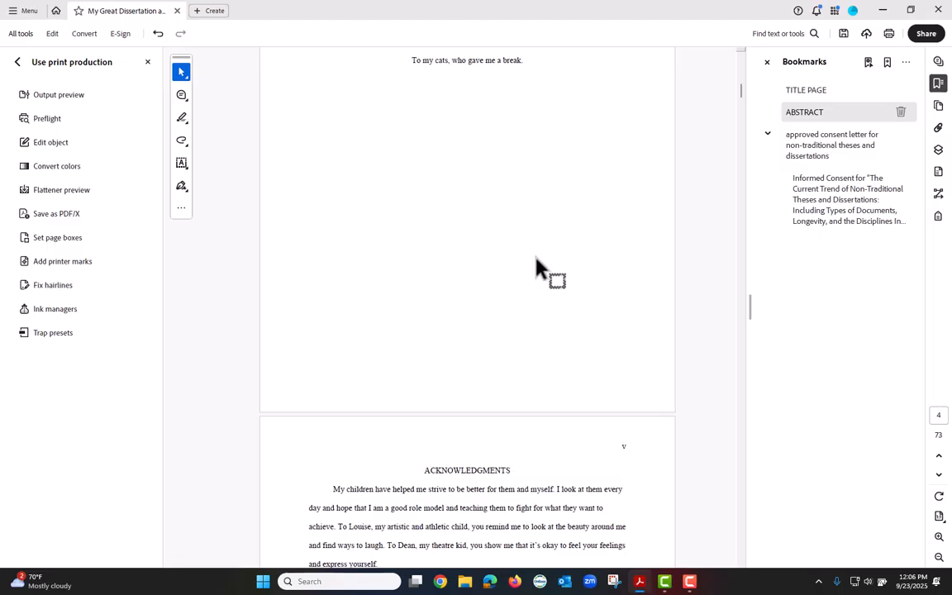
scroll(537, 266, "up", 4)
scroll(537, 266, "down", 5)
scroll(537, 266, "down", 5)
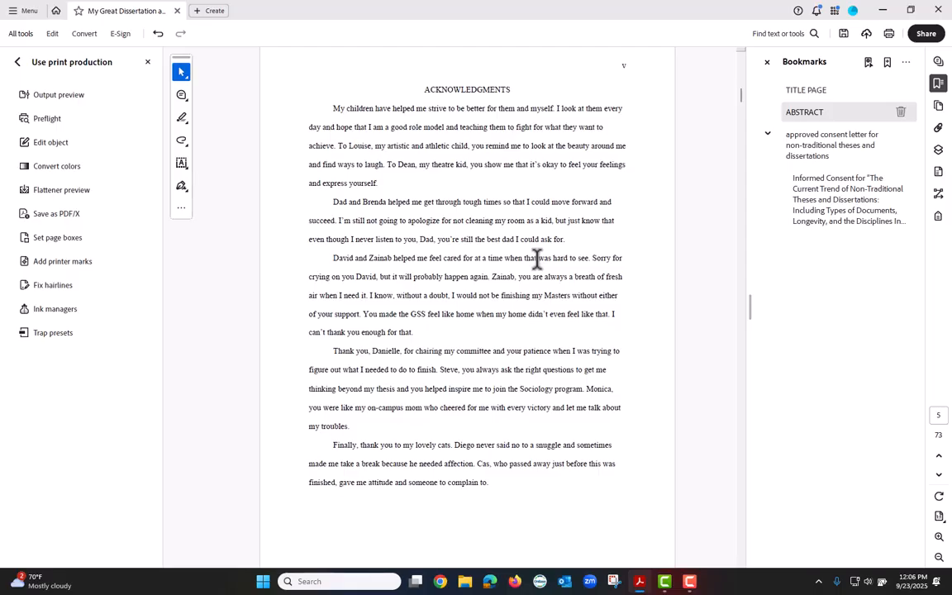
left_click(886, 62)
type("ACKNOWLEDM")
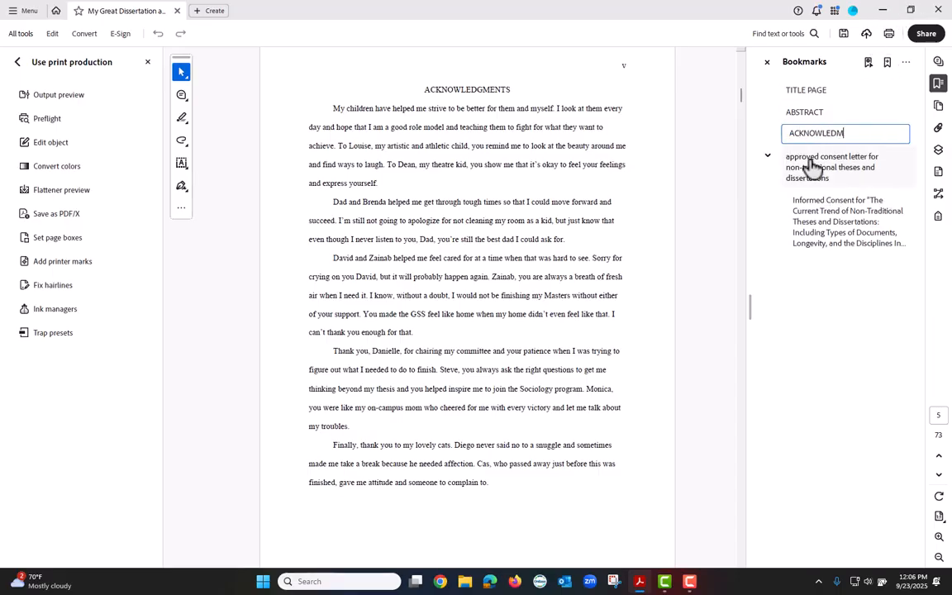
type("=")
key("BackSpace")
key("BackSpace")
type("GEMENTS")
key("Return")
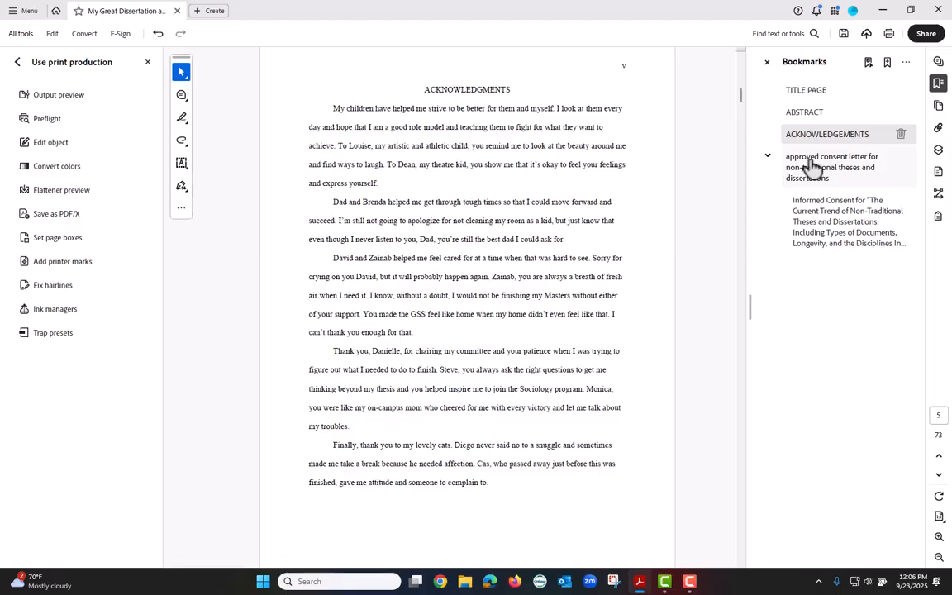
Step: Test the TITLE PAGE, ABSTRACT and ACKNOWLEDGEMENTS bookmarks by jumping to each one
scroll(641, 195, "down", 2)
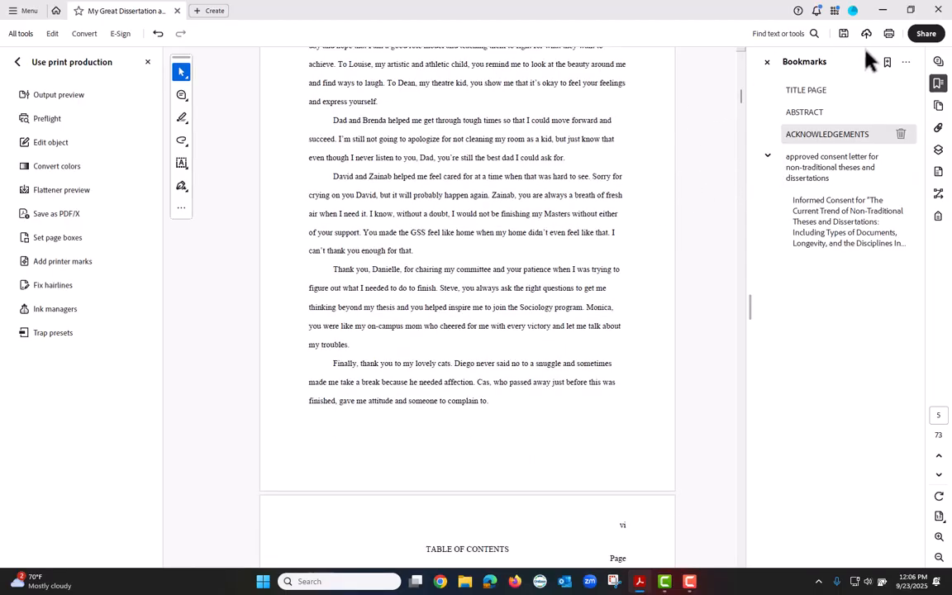
scroll(538, 186, "up", 1)
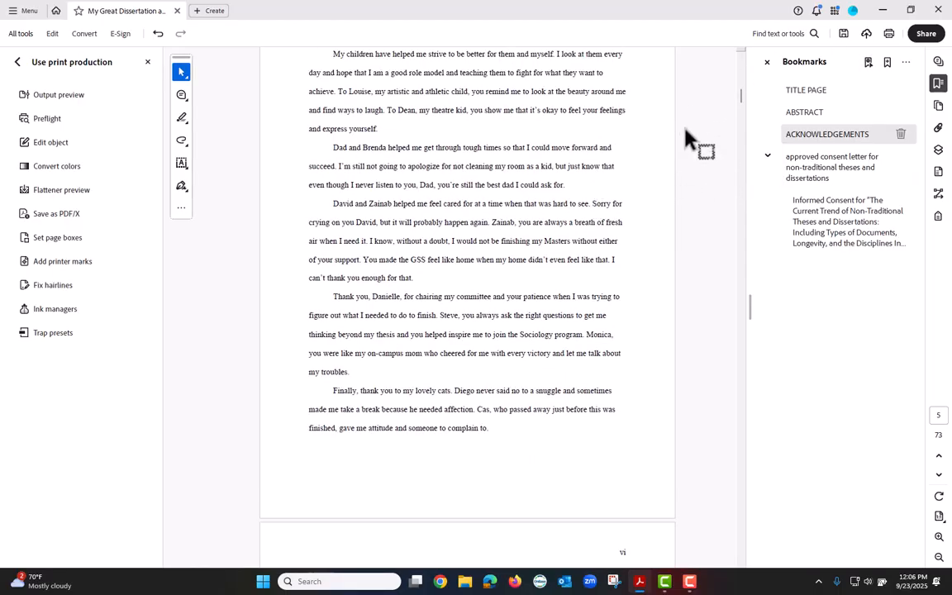
left_click(807, 93)
left_click(803, 113)
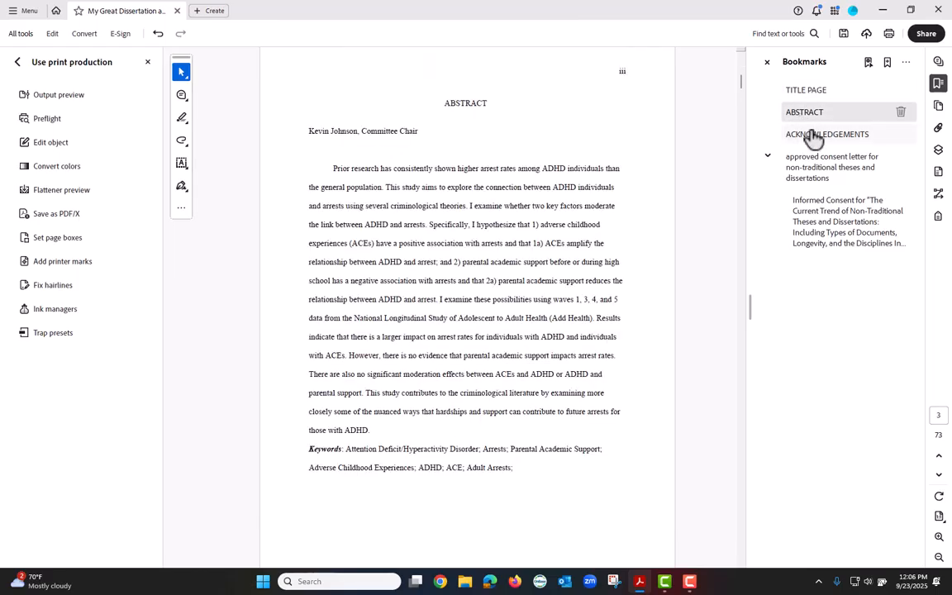
left_click(813, 136)
Step: Add a bookmark named "TABLE OF CONTENTS" after ACKNOWLEDGEMENTS, pointing to the contents on page vi
scroll(590, 322, "down", 12)
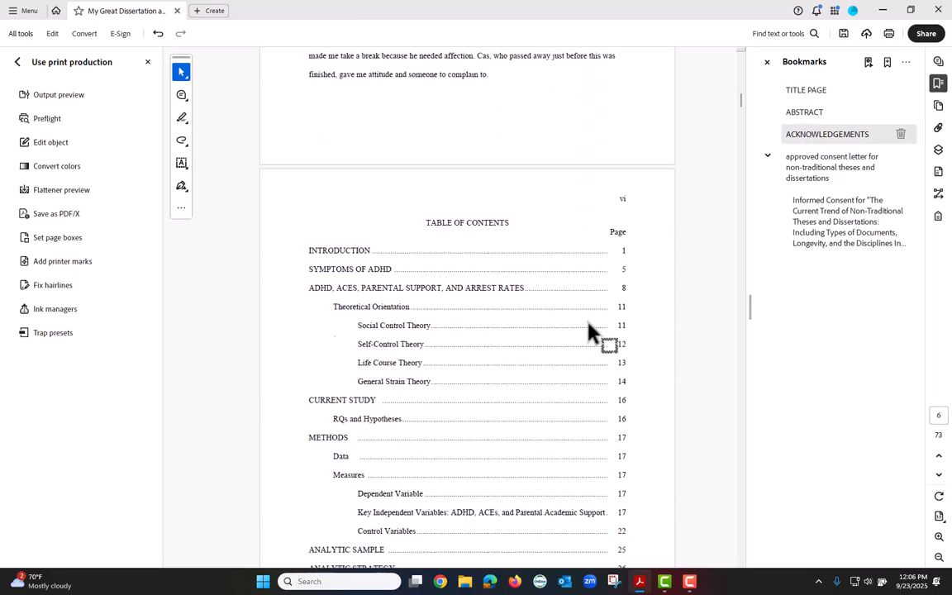
scroll(588, 322, "down", 2)
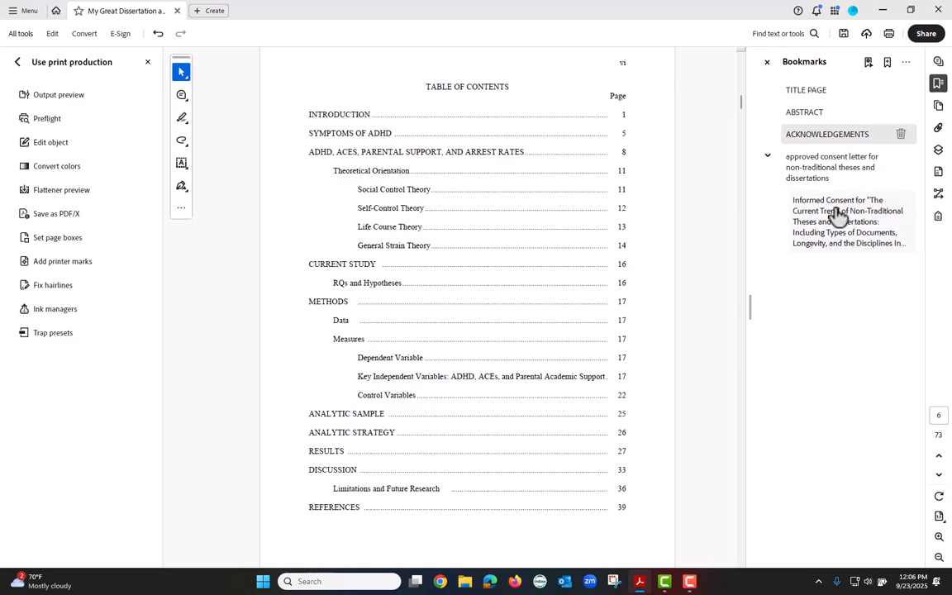
left_click(887, 62)
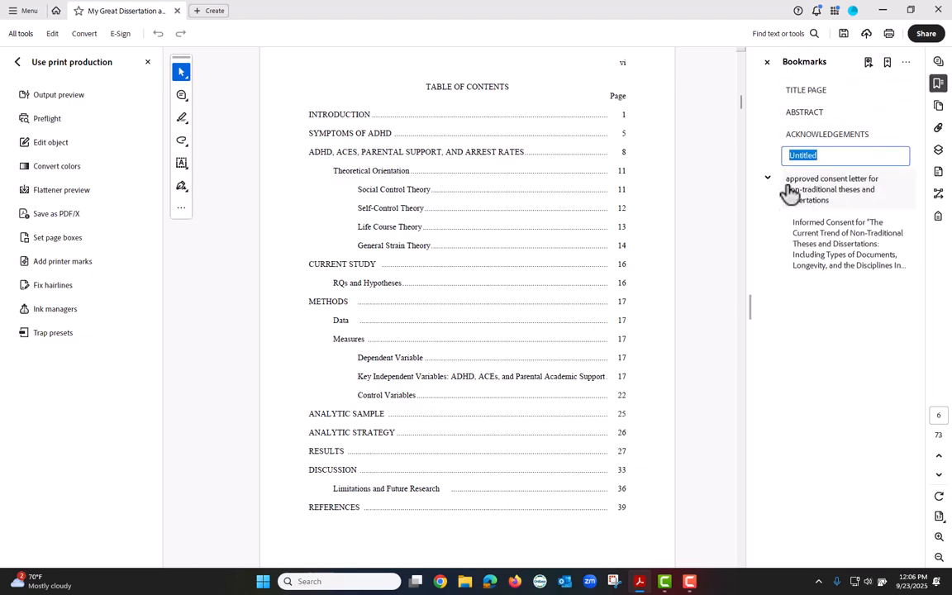
type("TABLE")
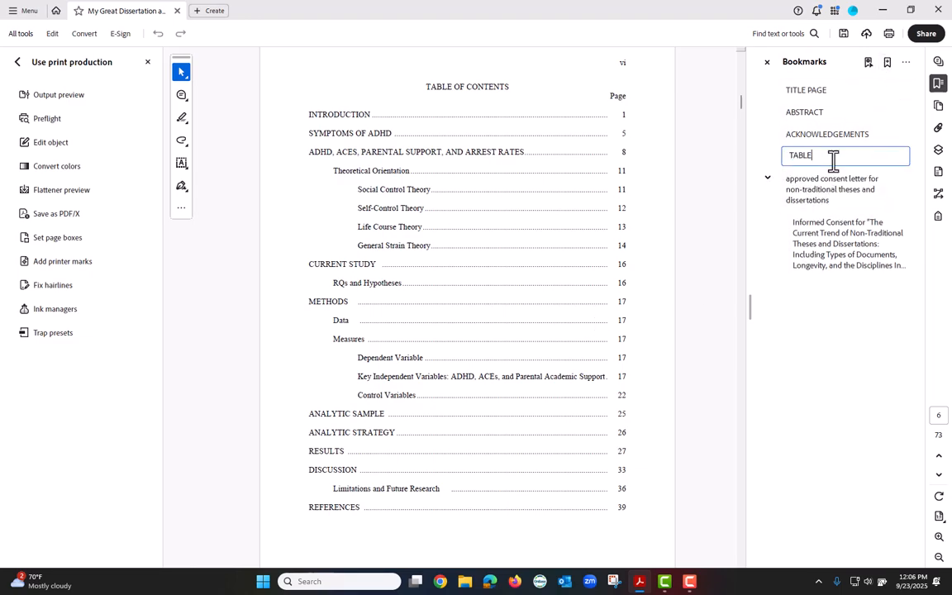
type(" OF CONTENTS")
key("Return")
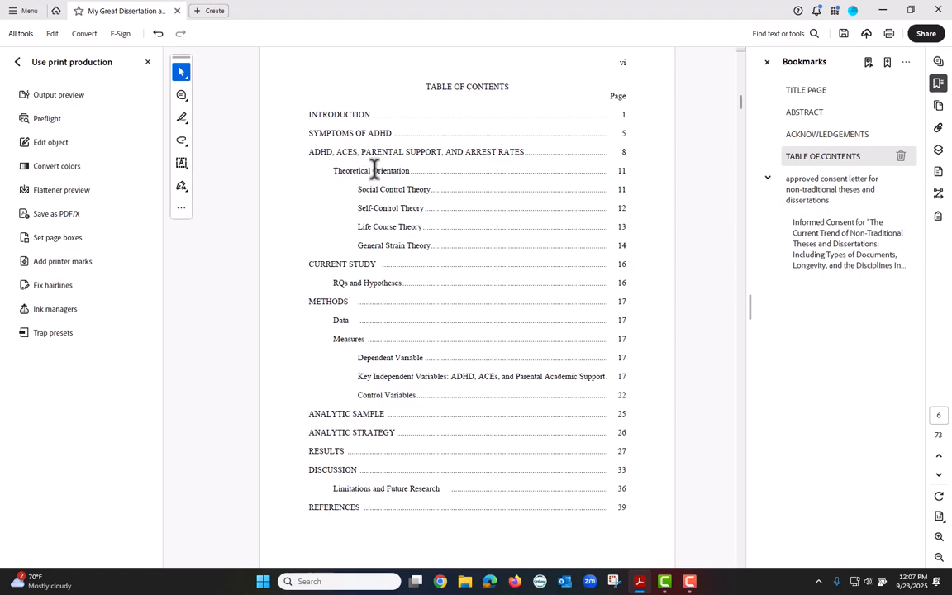
Step: Nest the approved consent letter bookmark under TABLE OF CONTENTS, and collapse and re-expand that group
left_click_drag(792, 198, 883, 155)
left_click(767, 155)
left_click(766, 156)
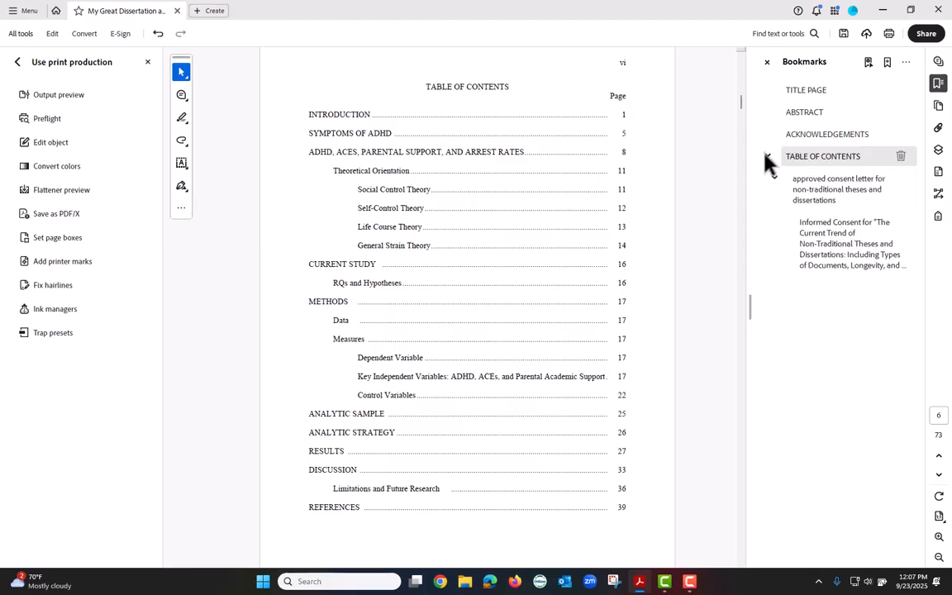
Step: Delete the approved consent letter bookmark together with its nested "Informed Consent" bookmark
left_click(825, 260)
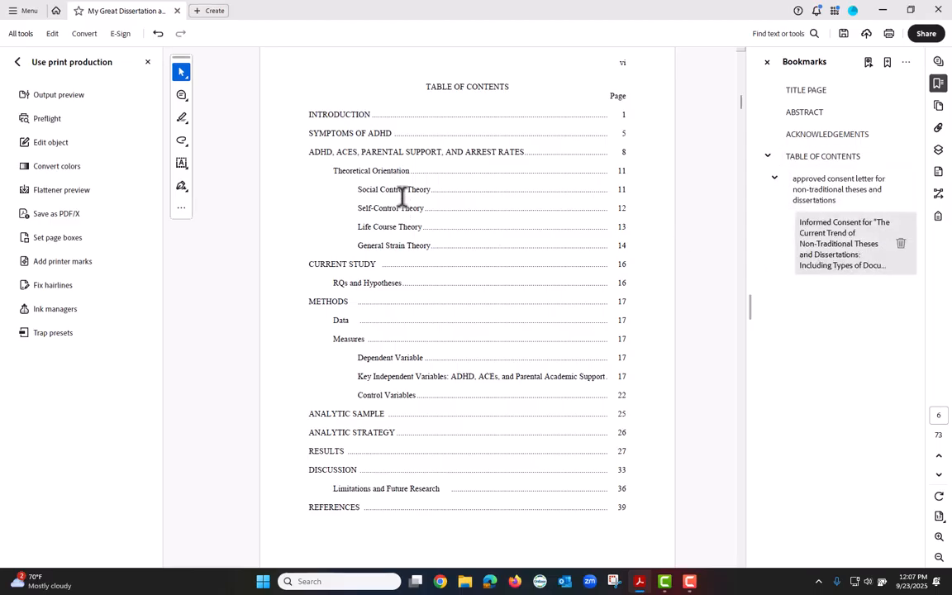
mouse_move(820, 254)
left_mouse_down()
mouse_move(819, 215)
mouse_move(845, 202)
mouse_move(834, 259)
left_mouse_up()
left_click(777, 184)
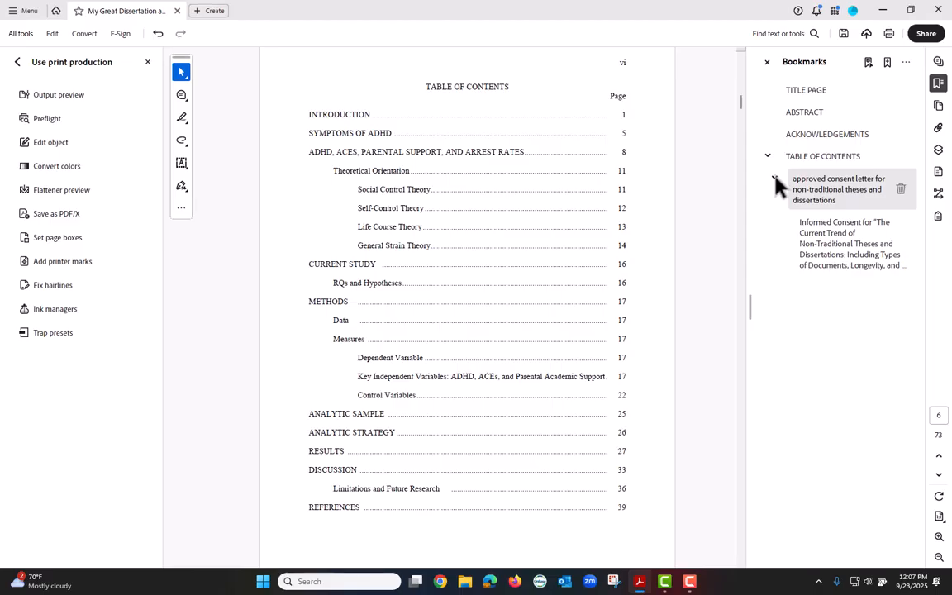
left_click(901, 189)
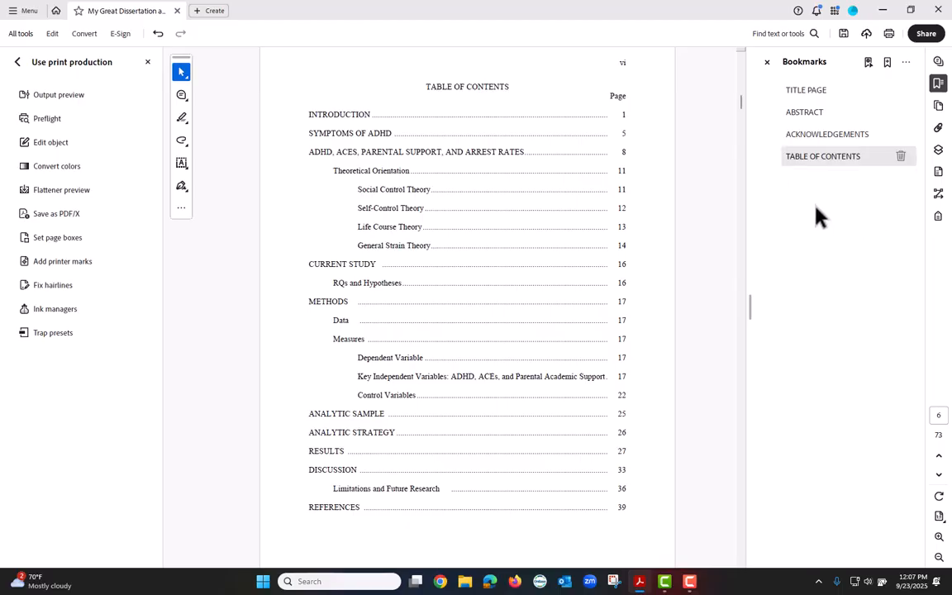
Step: Add a bookmark named "INTRODUCTION" after TABLE OF CONTENTS, pointing to the introduction on page 1
scroll(483, 371, "down", 10)
scroll(477, 355, "down", 5)
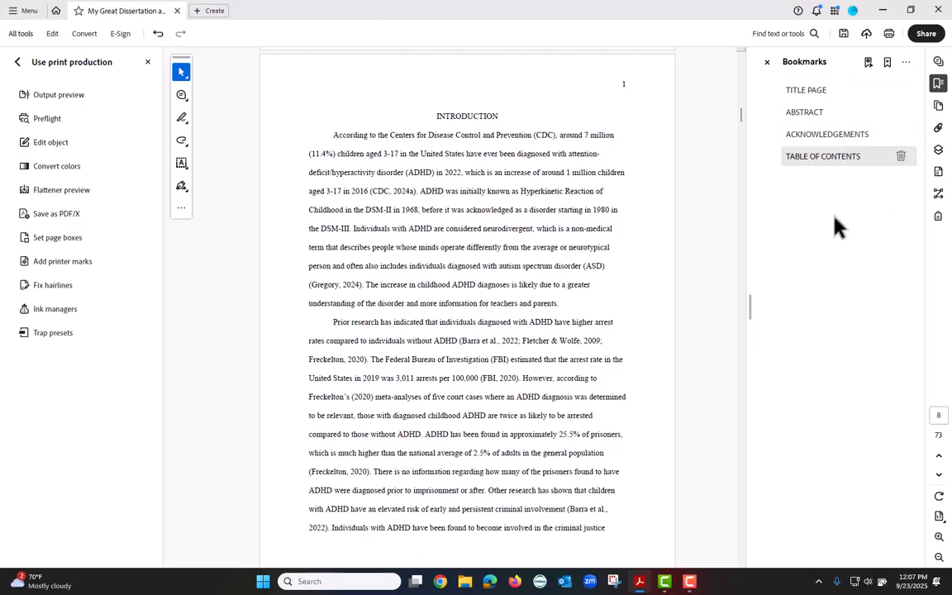
left_click(886, 62)
type("INTRODUCTION")
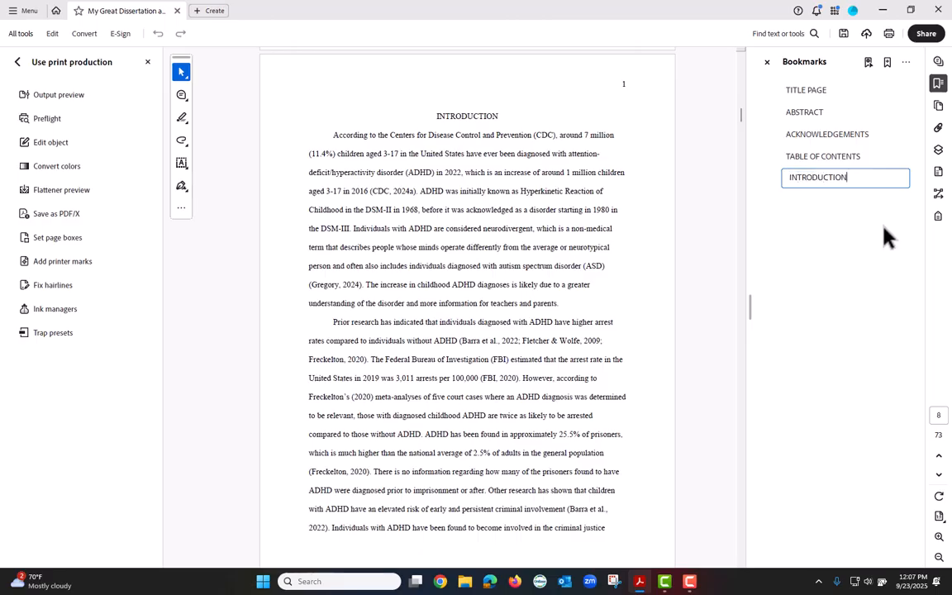
key("Return")
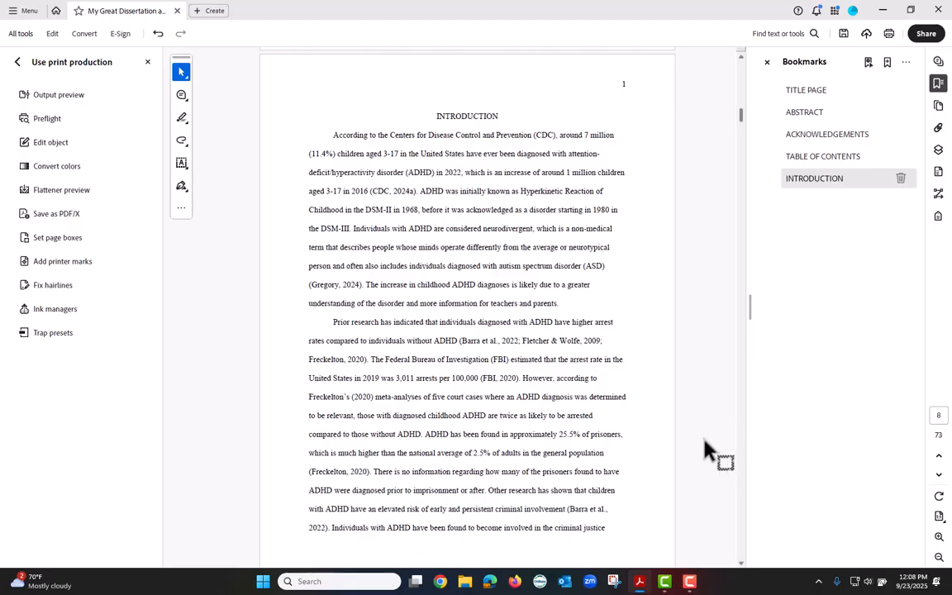
Step: Add a bookmark named "SYMPTOMS OF ADHD" after INTRODUCTION, pointing to that section's heading on page 5
scroll(568, 429, "down", 15)
scroll(567, 430, "down", 15)
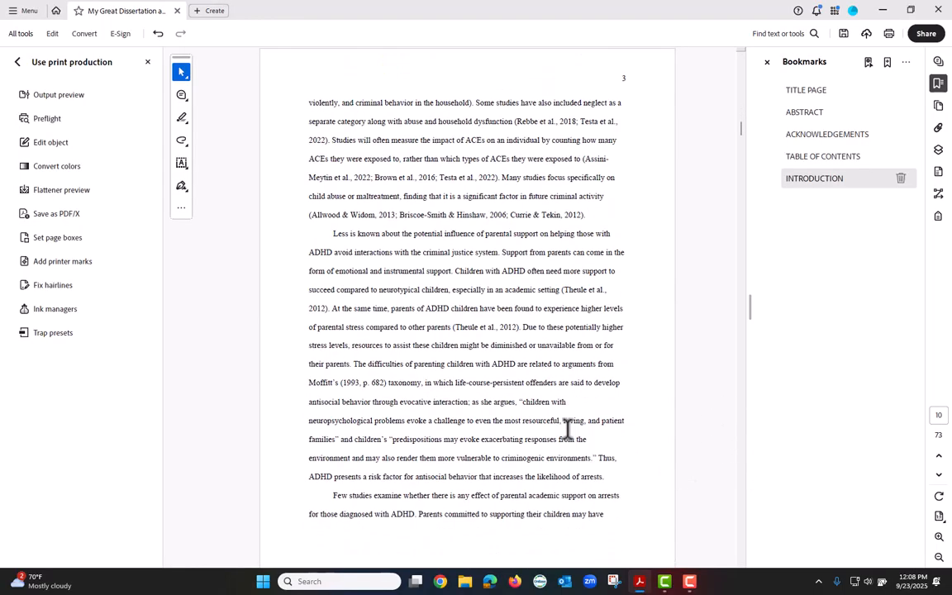
scroll(567, 429, "down", 5)
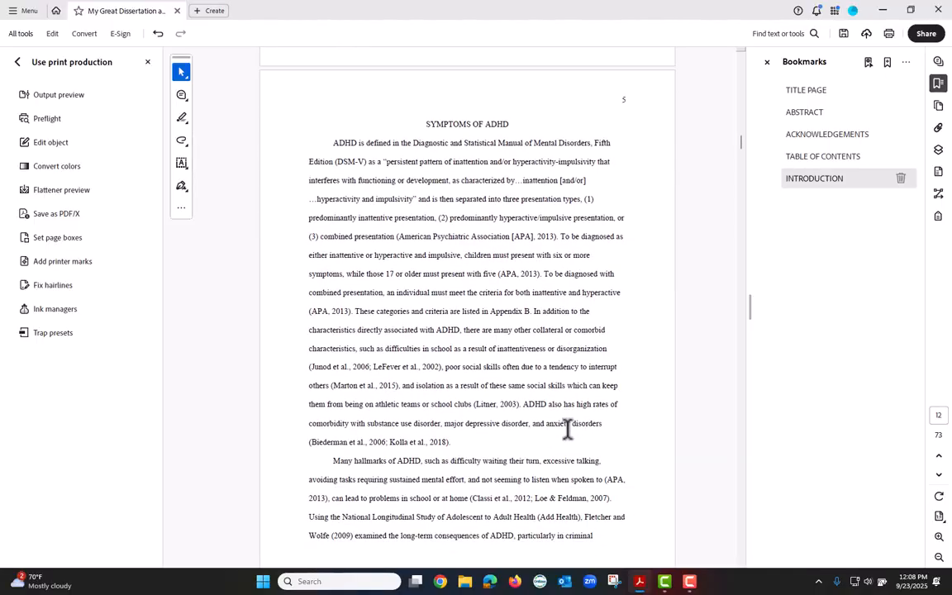
left_click(887, 63)
type("SYMPTOMS OF ADHD")
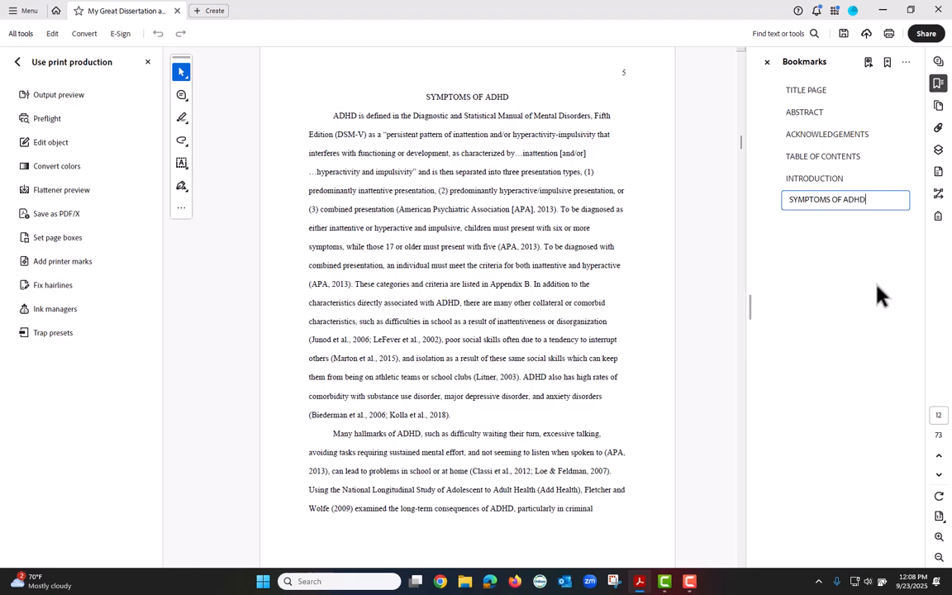
key("Return")
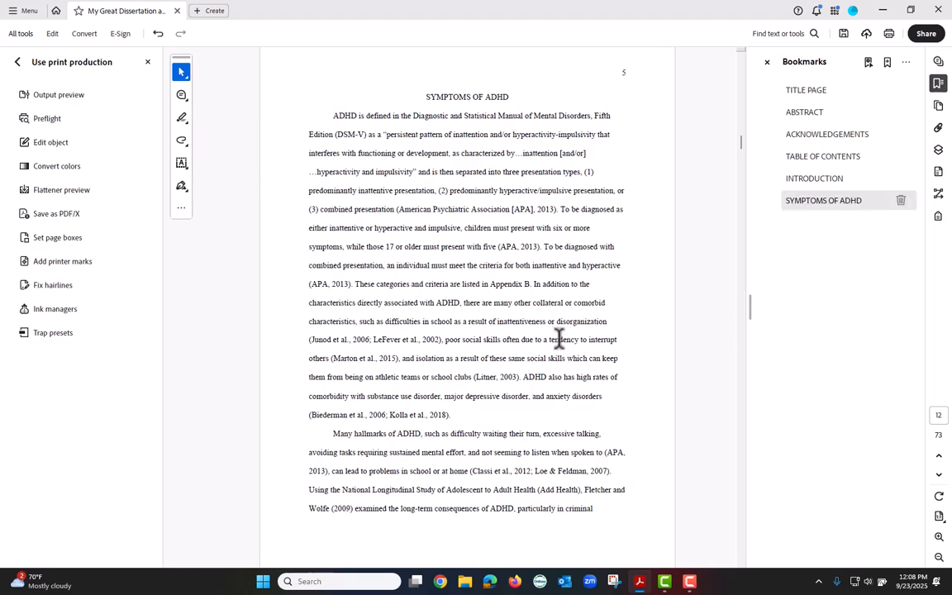
Step: Look for the next main section heading following the SYMPTOMS OF ADHD section
scroll(556, 338, "down", 5)
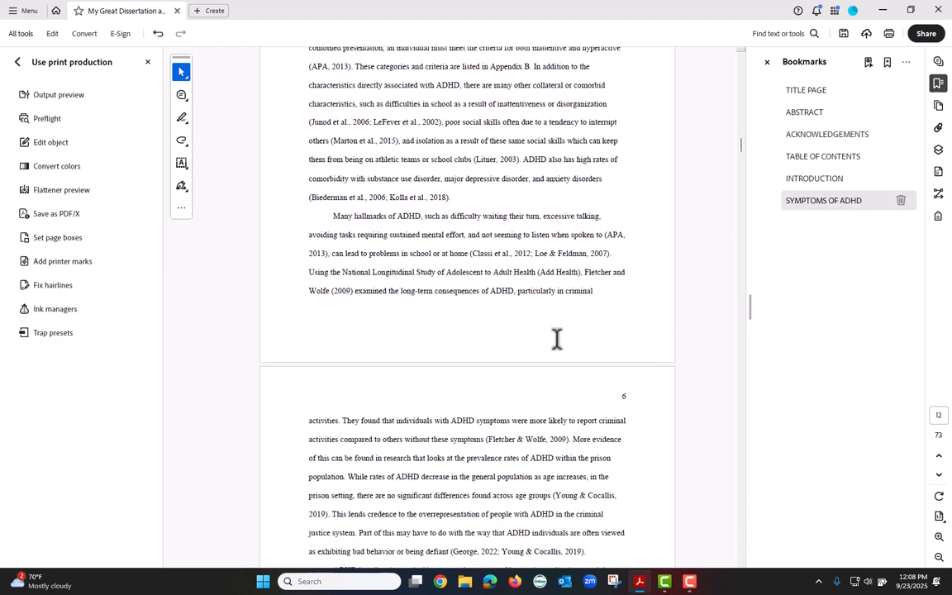
scroll(557, 339, "down", 6)
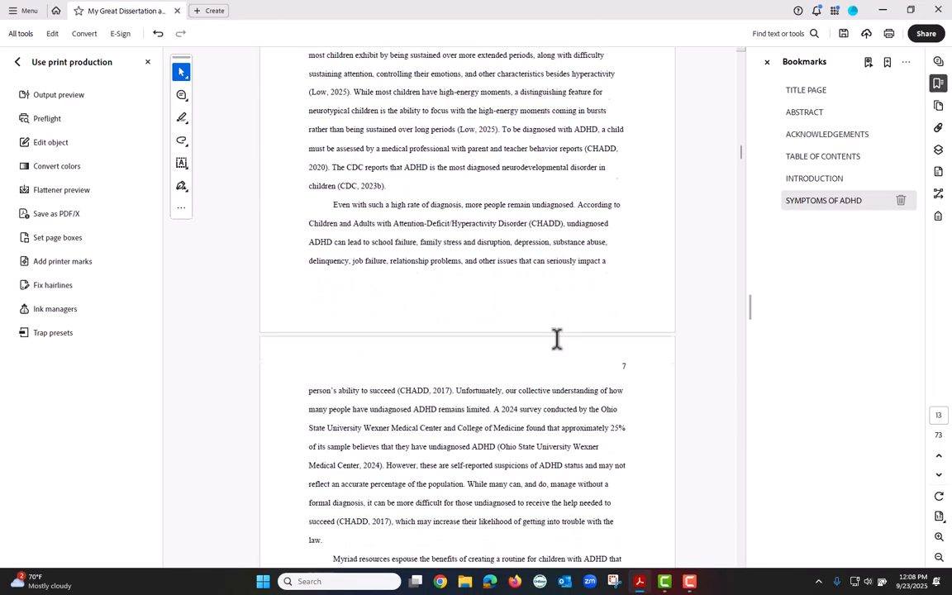